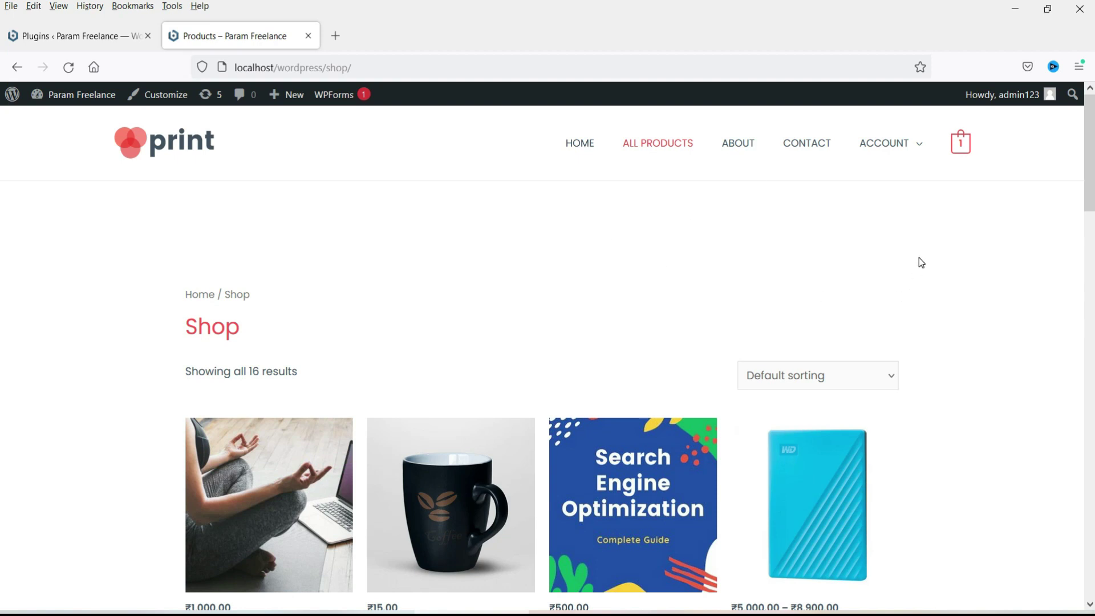
# Step: Check the checkout's payment options, which show only Cash on delivery, then return to the Plugins page
pyautogui.click(953, 147)
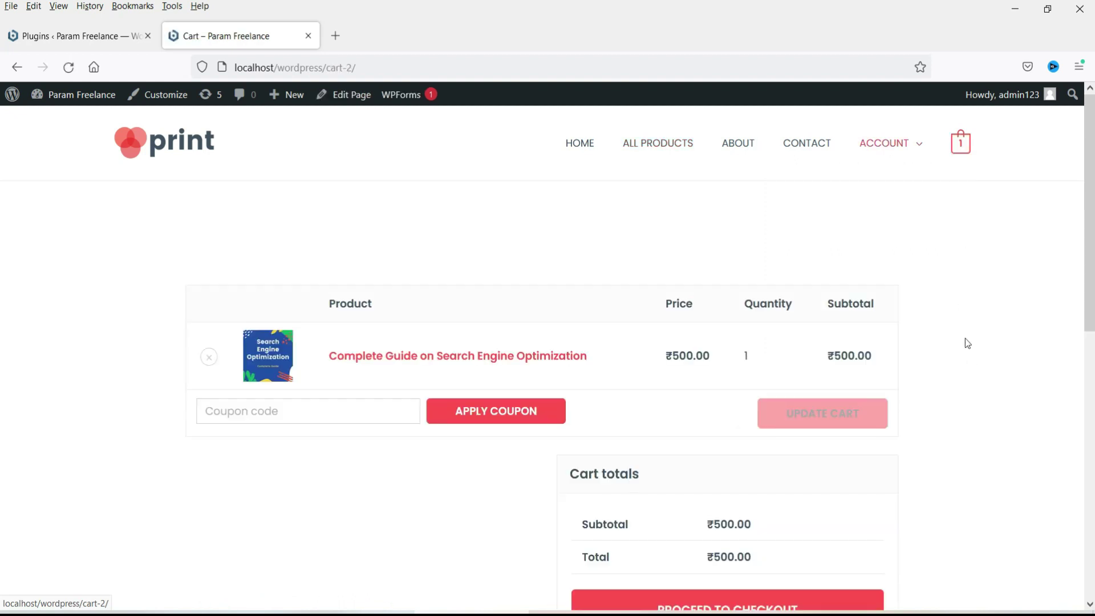
pyautogui.scroll(-3, 772, 430)
pyautogui.click(723, 468)
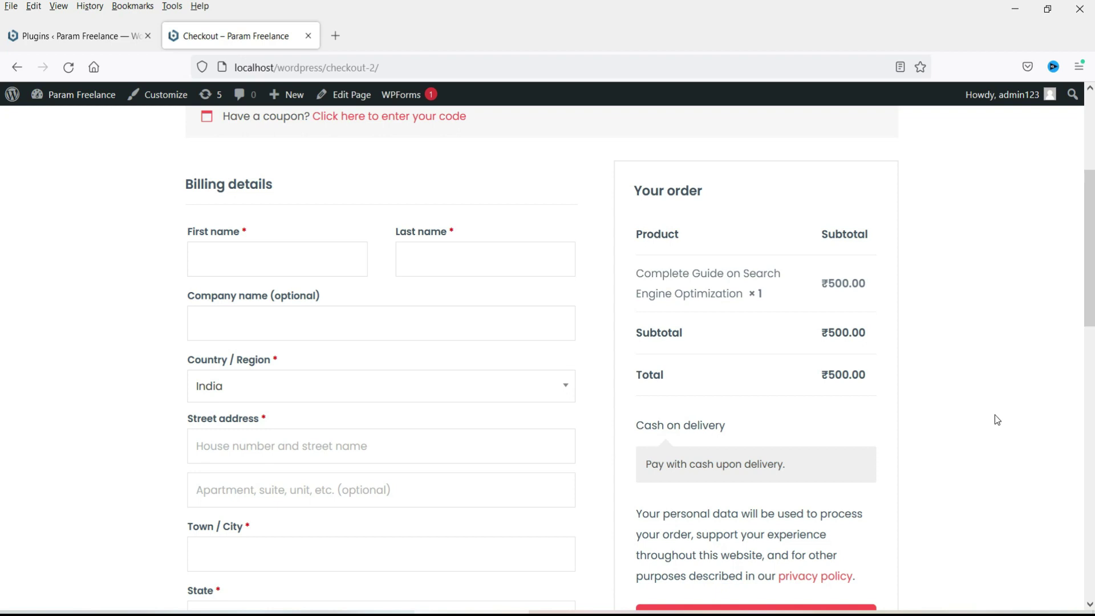
pyautogui.hotkey('ctrl', 'Tab')
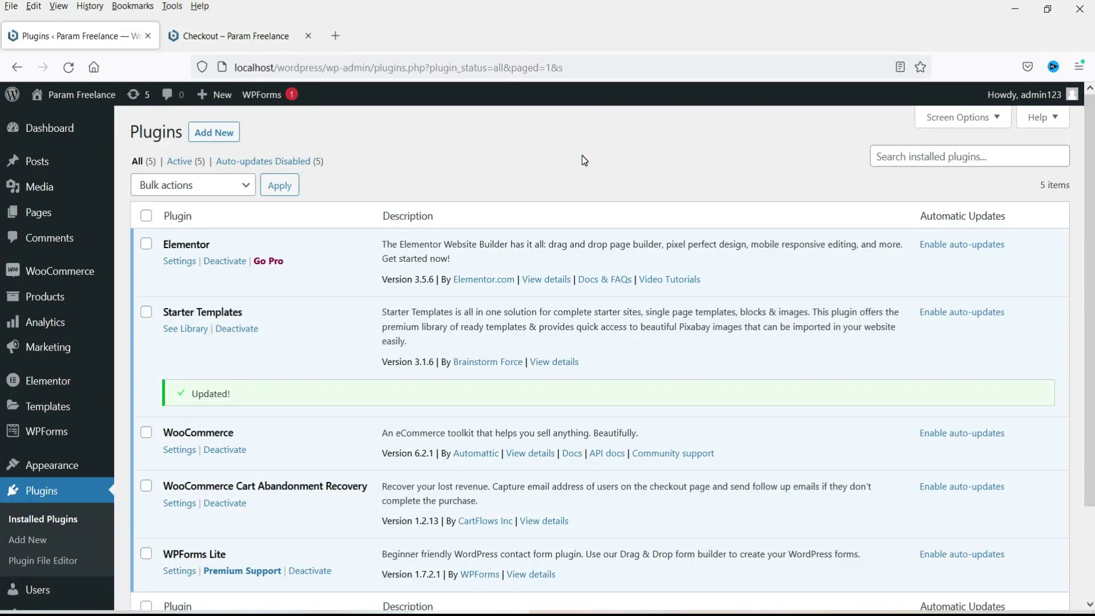
# Step: Find WooCommerce PayPal Payments under Add New Plugins with a 'woo' search, then install and activate it
pyautogui.click(522, 143)
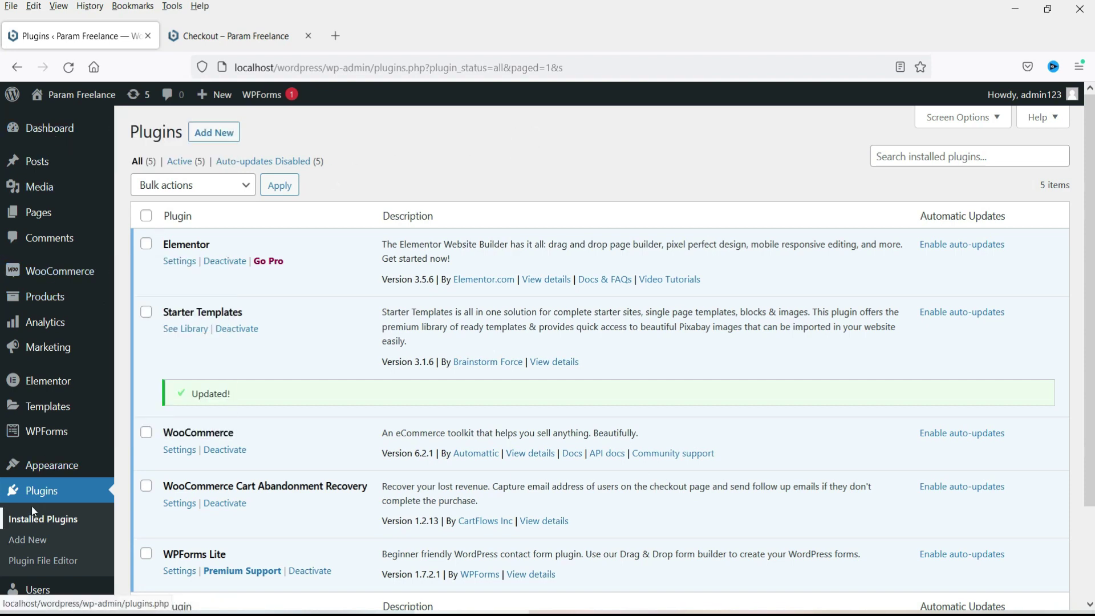
pyautogui.click(22, 539)
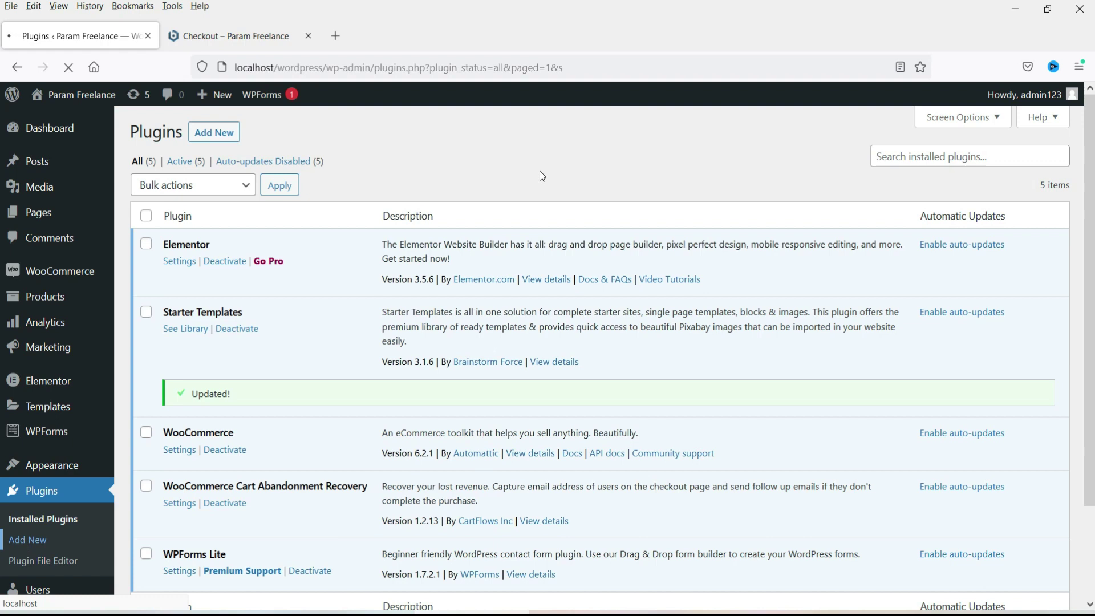
pyautogui.click(868, 174)
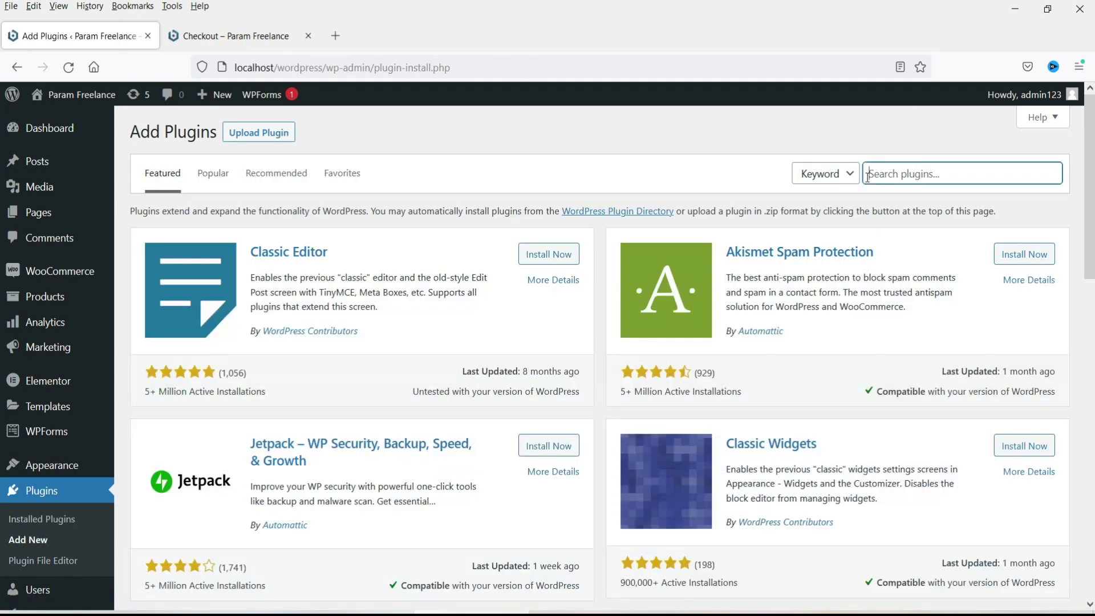
pyautogui.write('woo')
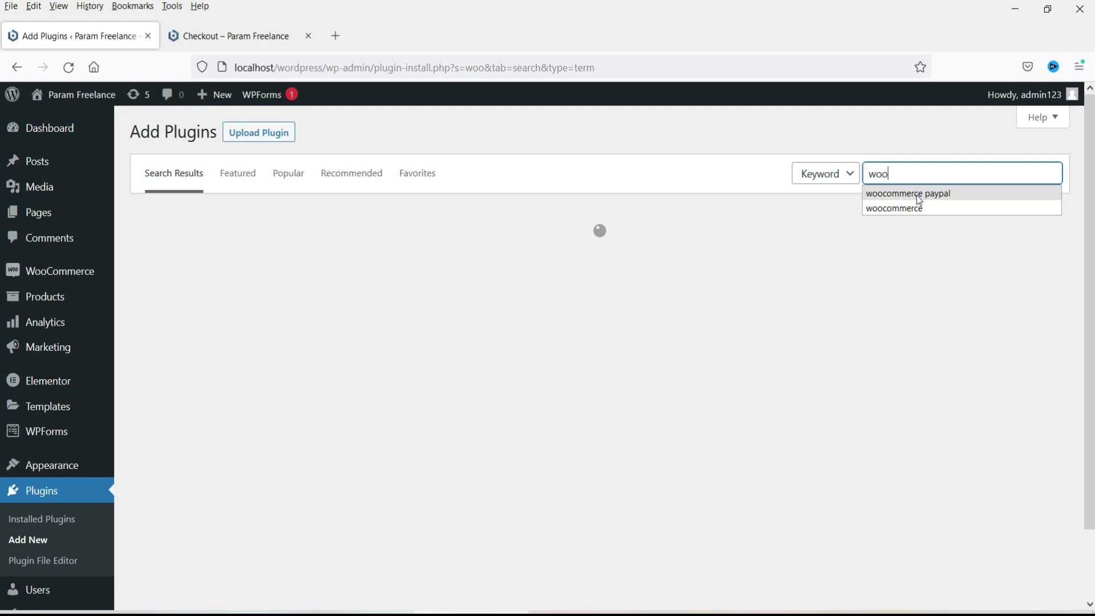
pyautogui.click(914, 195)
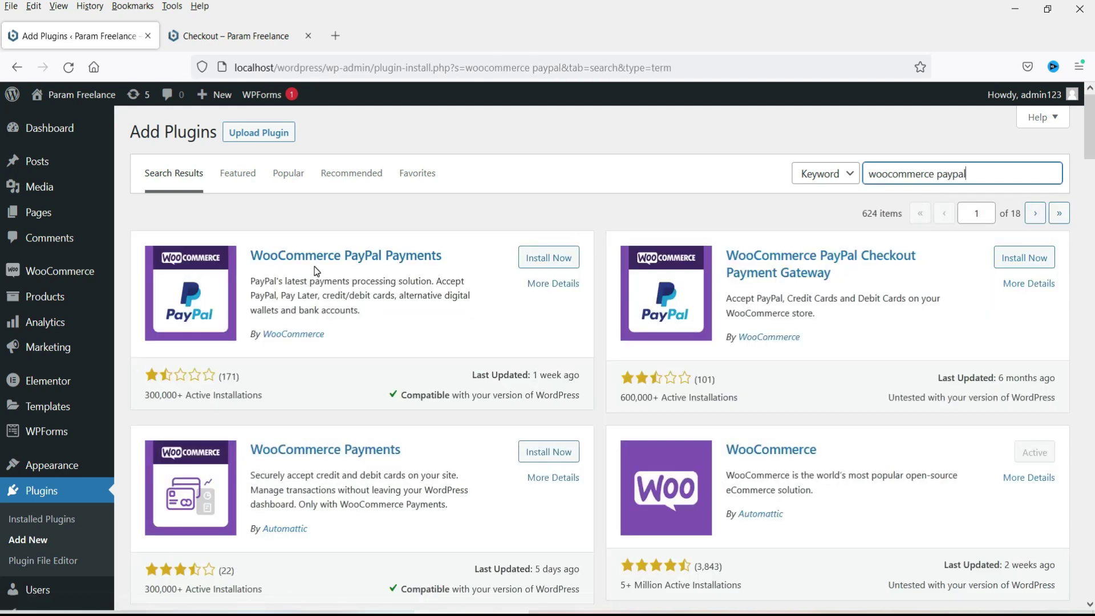
pyautogui.click(539, 262)
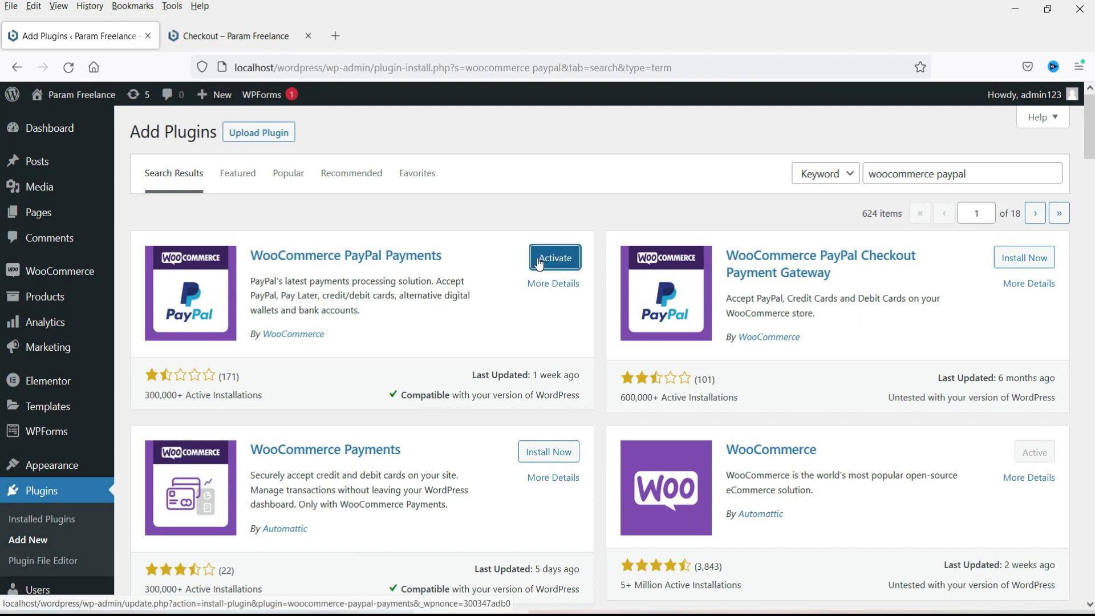
pyautogui.click(539, 261)
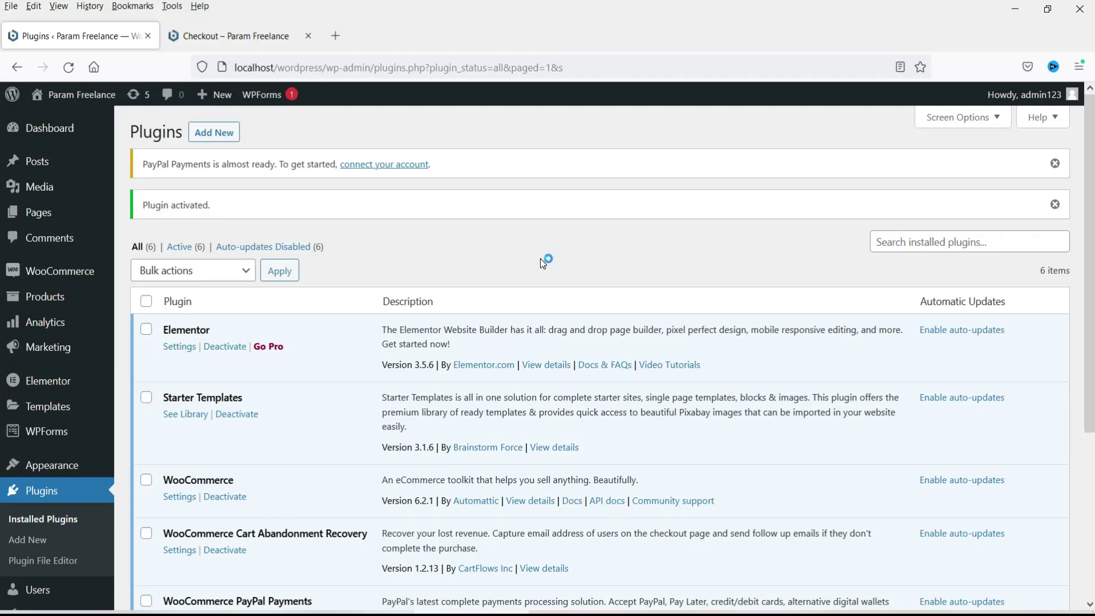
# Step: View the Payments tab of WooCommerce Settings, where PayPal is listed but disabled
pyautogui.moveTo(57, 273)
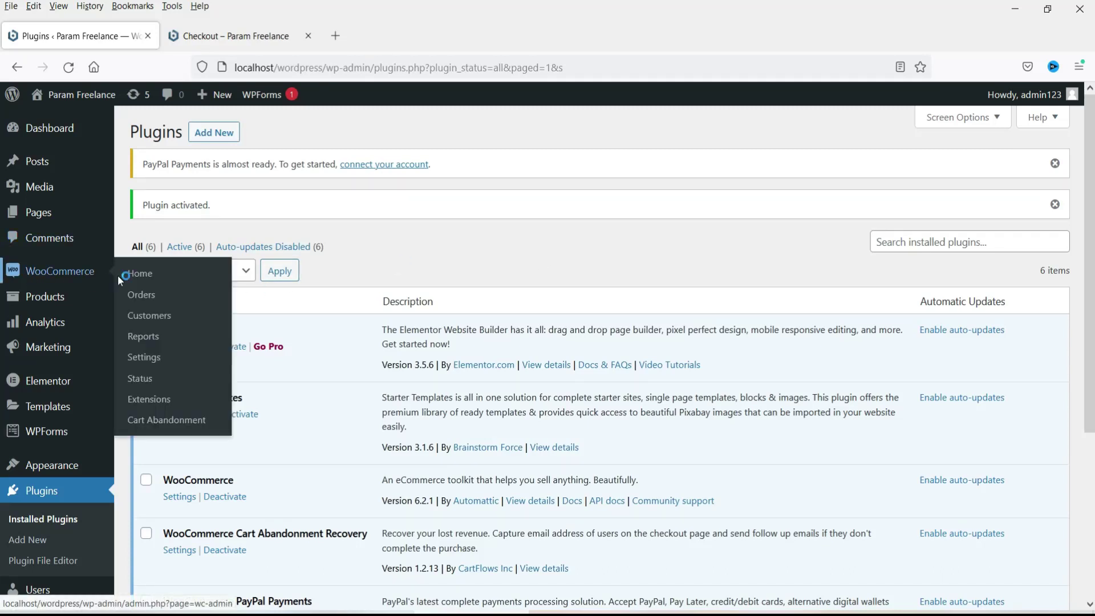
pyautogui.click(150, 357)
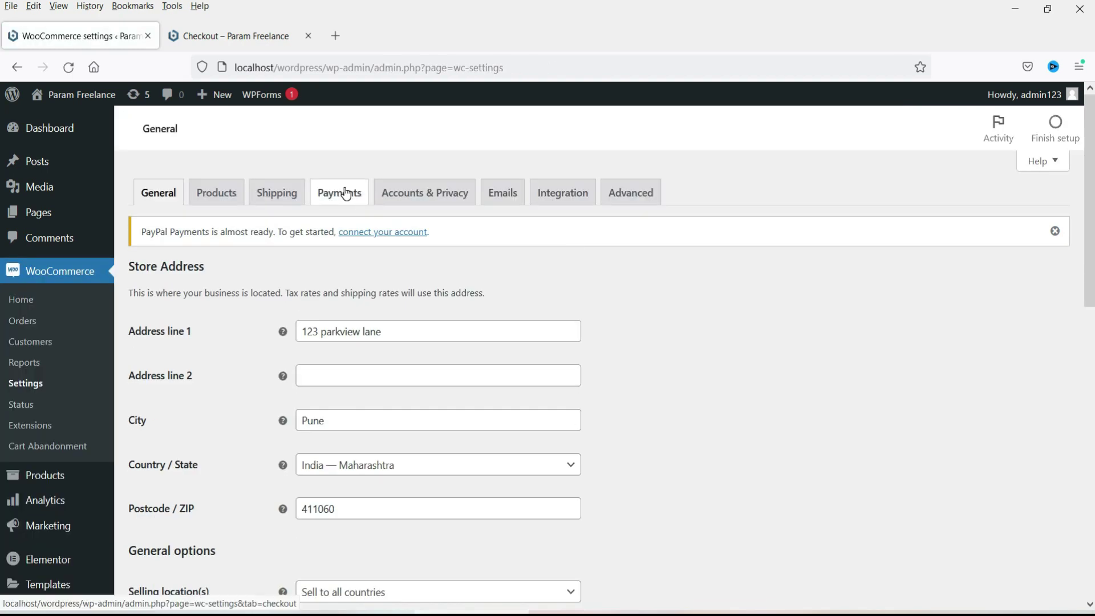
pyautogui.click(347, 194)
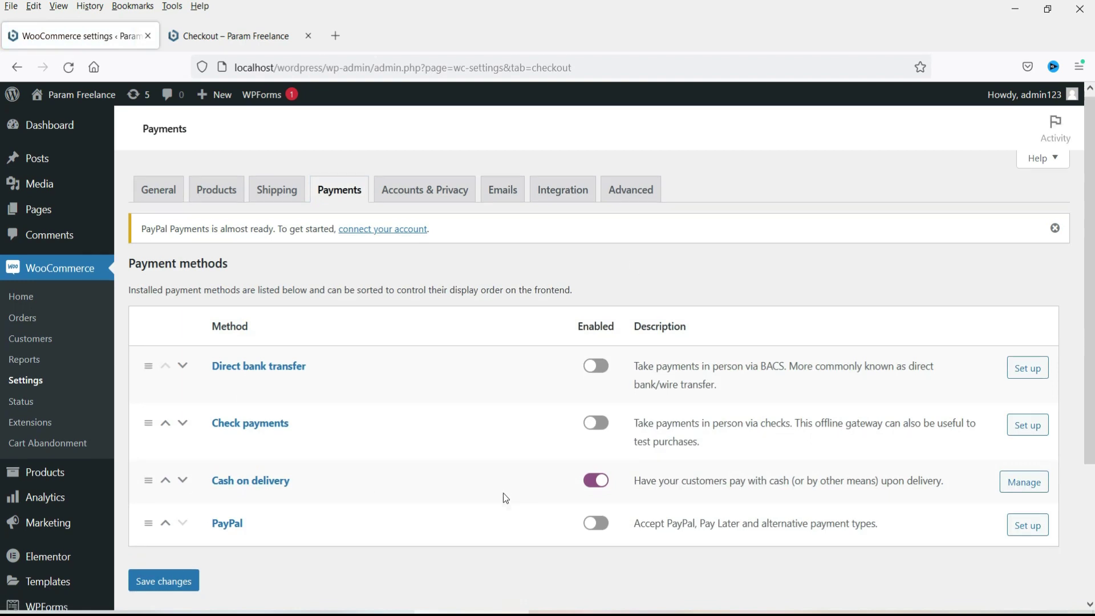
pyautogui.scroll(-3, 502, 490)
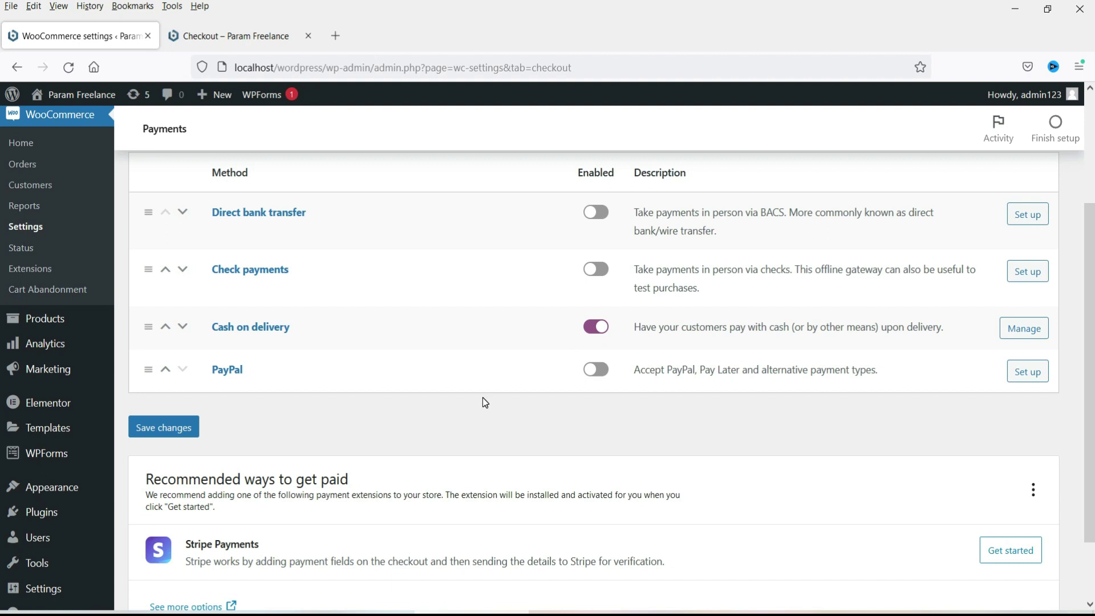
# Step: Start the PayPal setup and switch to manual entry of email, merchant ID, client ID and secret
pyautogui.click(1027, 379)
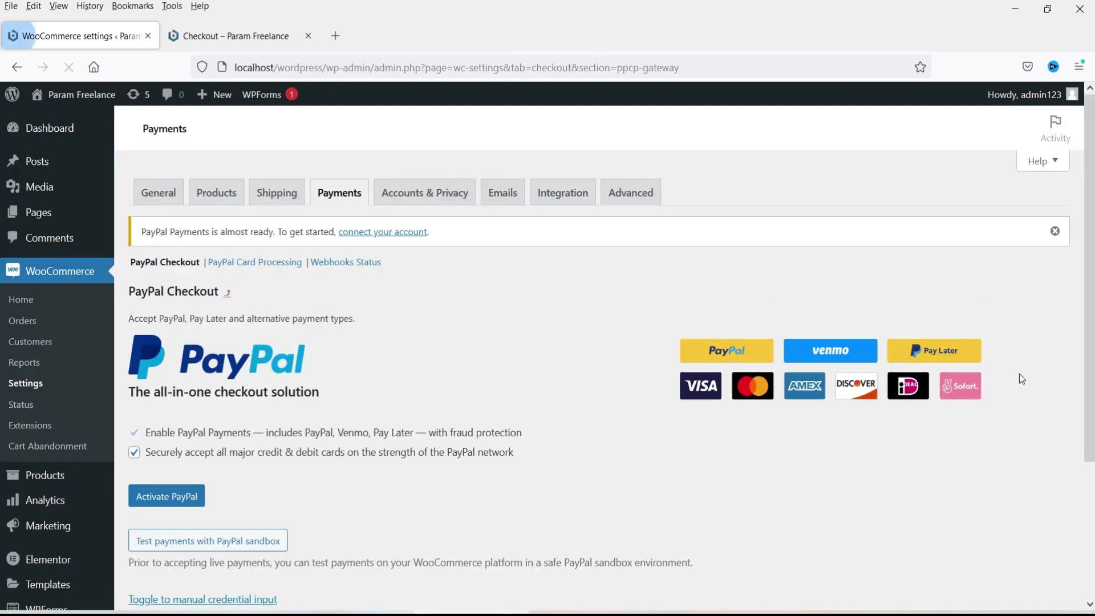
pyautogui.scroll(-3, 404, 360)
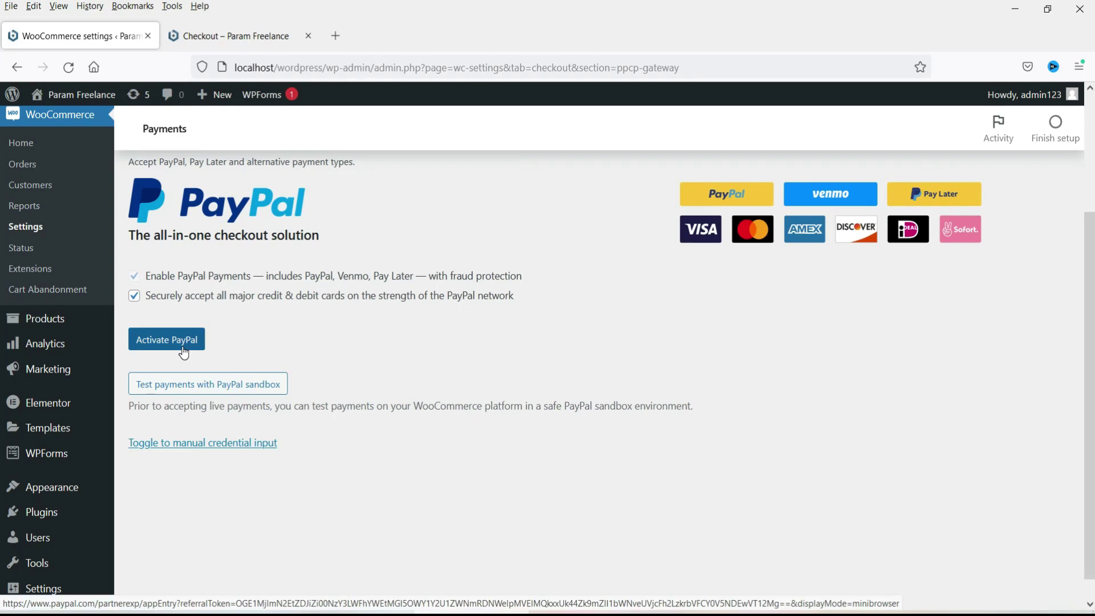
pyautogui.scroll(-1, 426, 342)
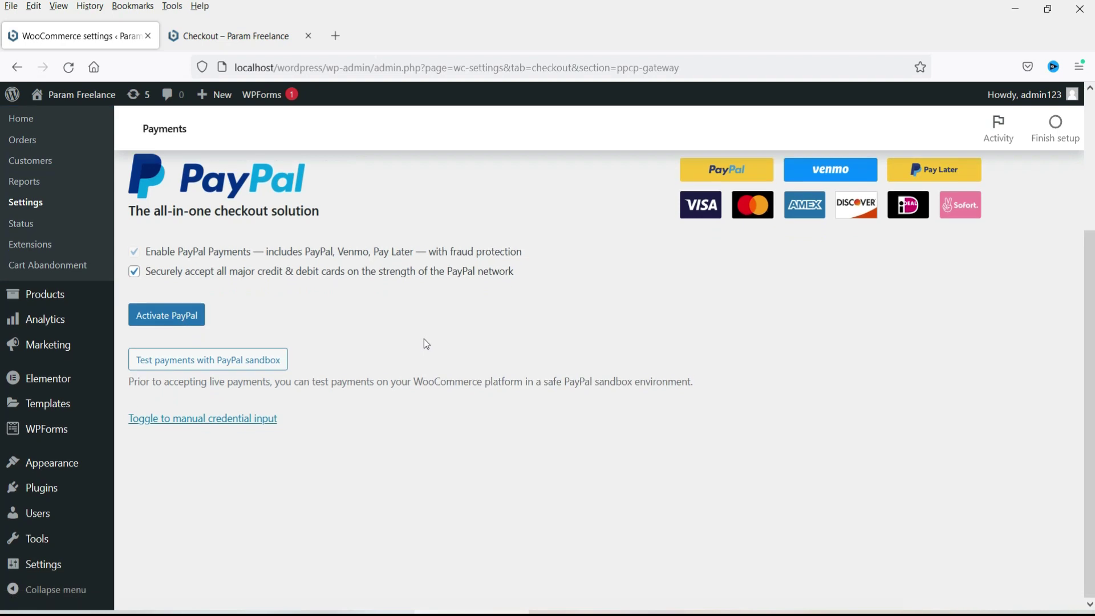
pyautogui.click(199, 419)
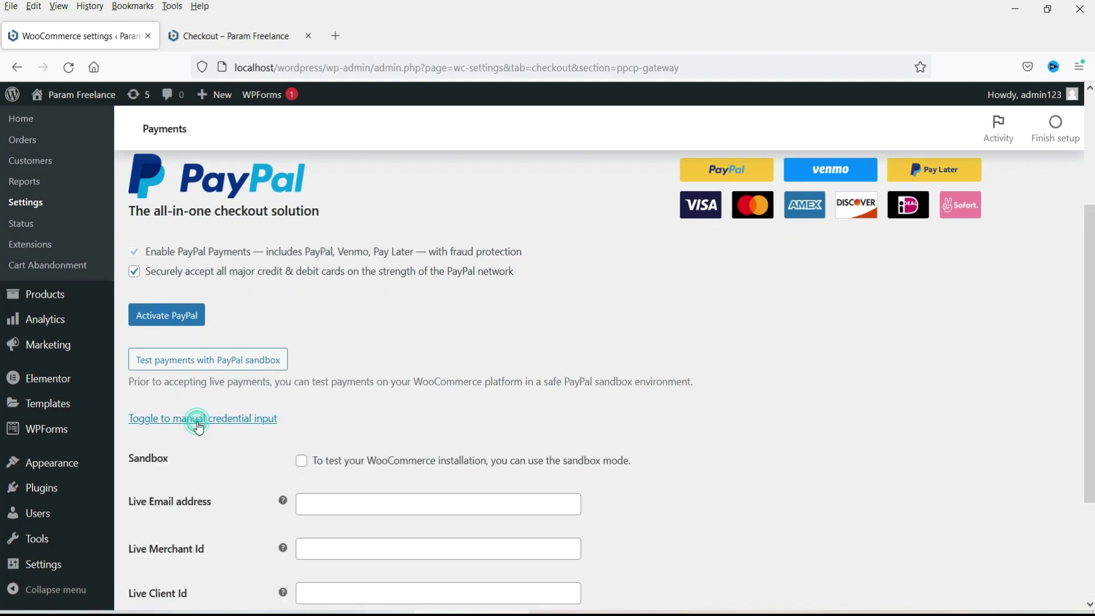
pyautogui.scroll(-1, 371, 333)
pyautogui.scroll(-3, 374, 338)
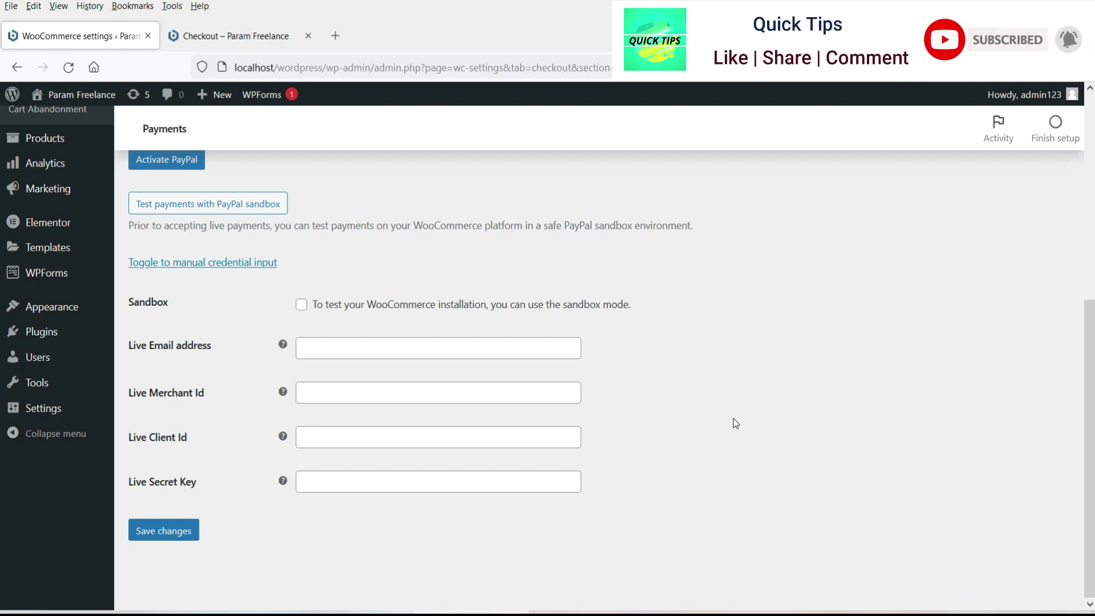
pyautogui.scroll(3, 734, 422)
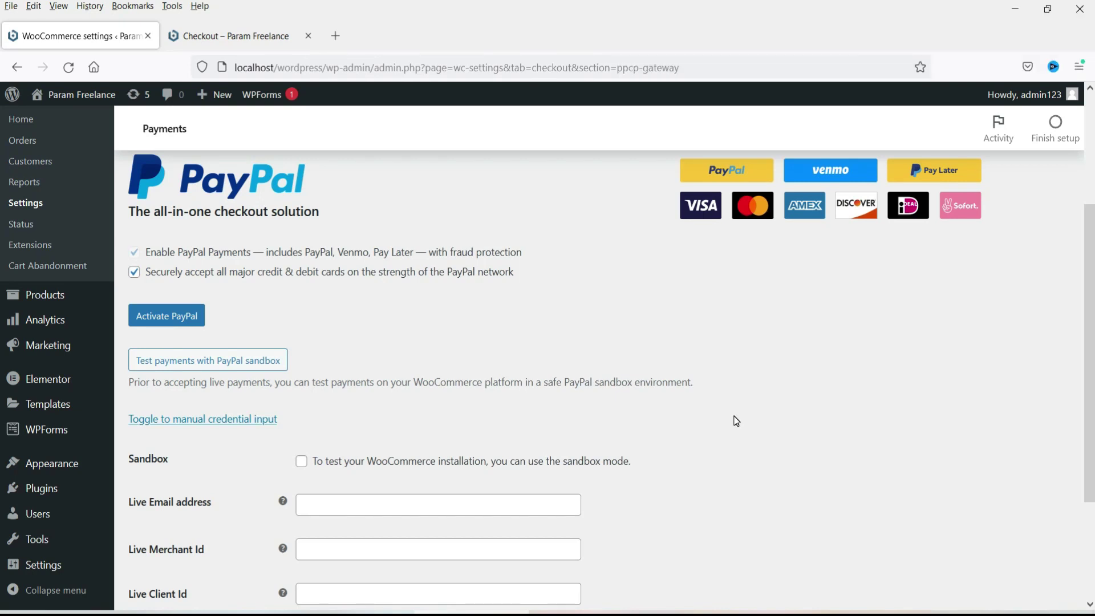
# Step: Begin connecting a PayPal account and enter the account's email address
pyautogui.click(179, 318)
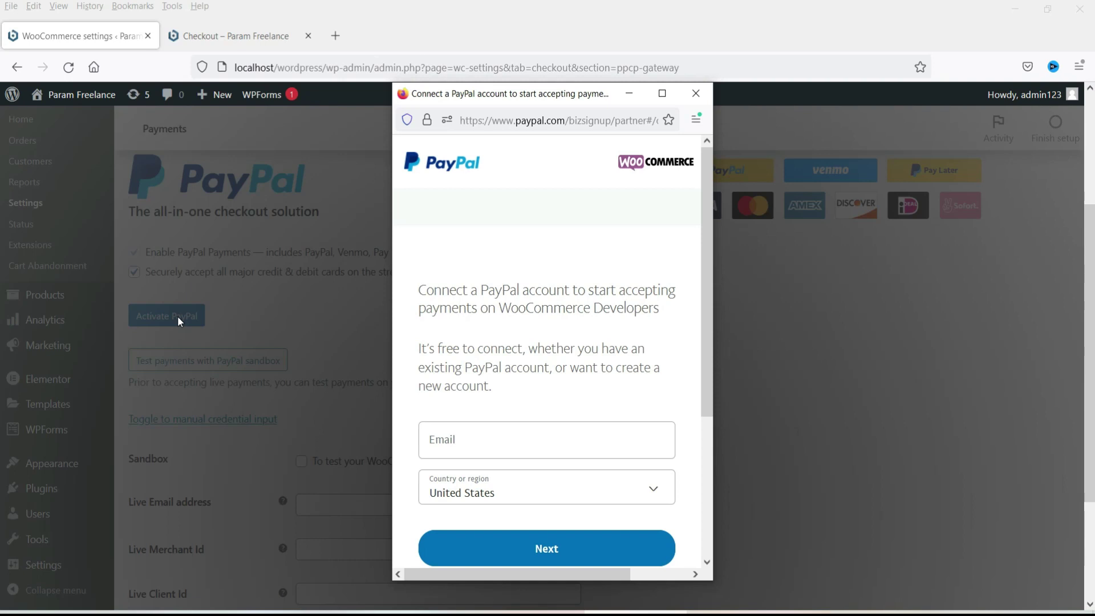
pyautogui.click(481, 429)
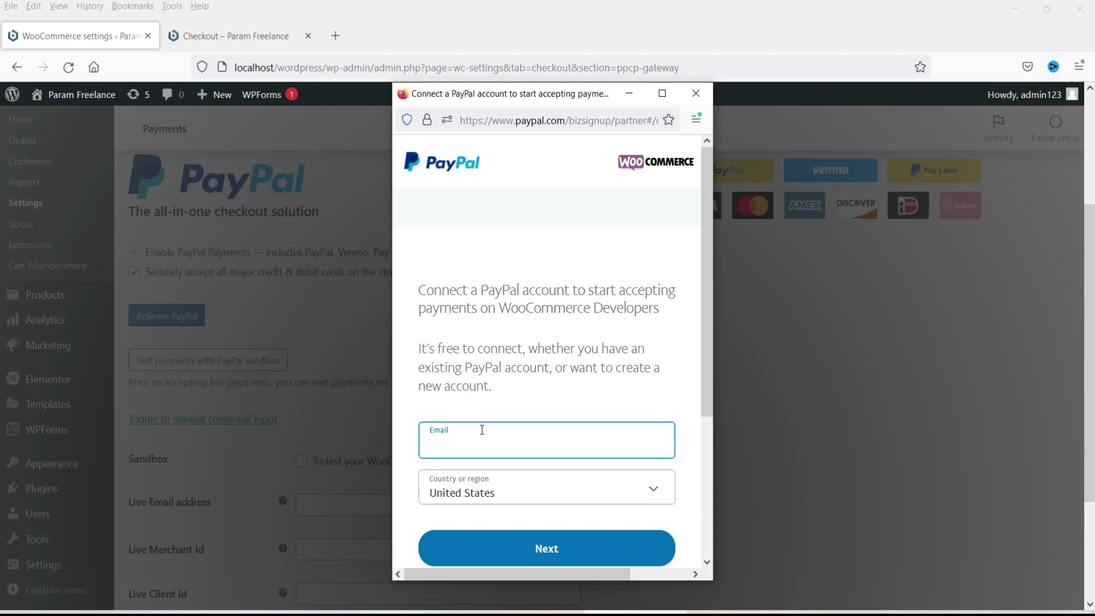
pyautogui.click(548, 543)
# Step: Log in with the account password, decline saving it, and agree to connect PayPal with WooCommerce
pyautogui.click(513, 301)
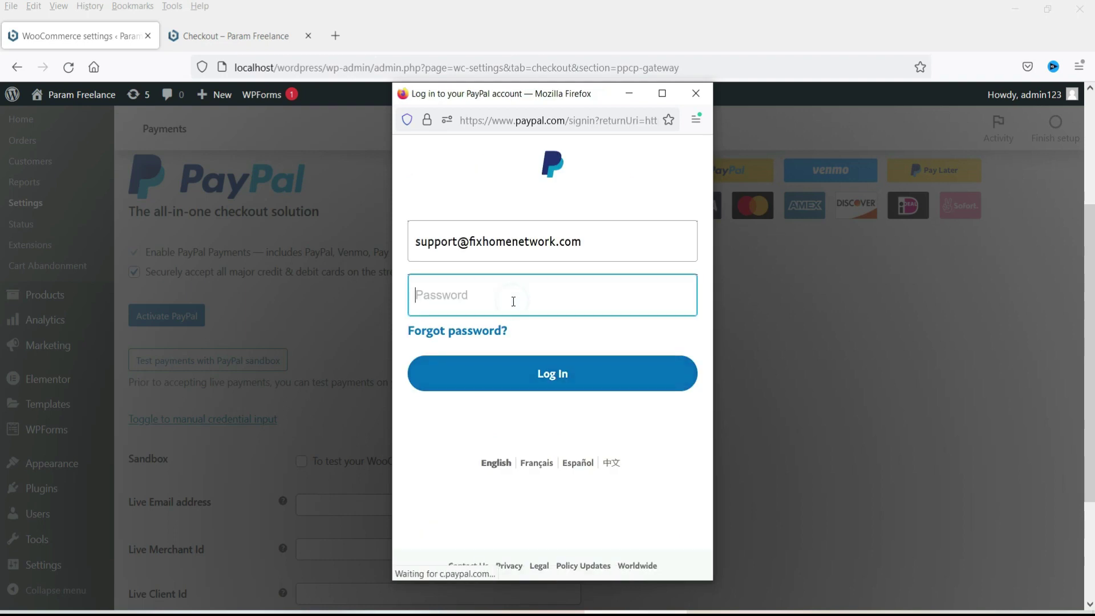
pyautogui.write('••••••••••')
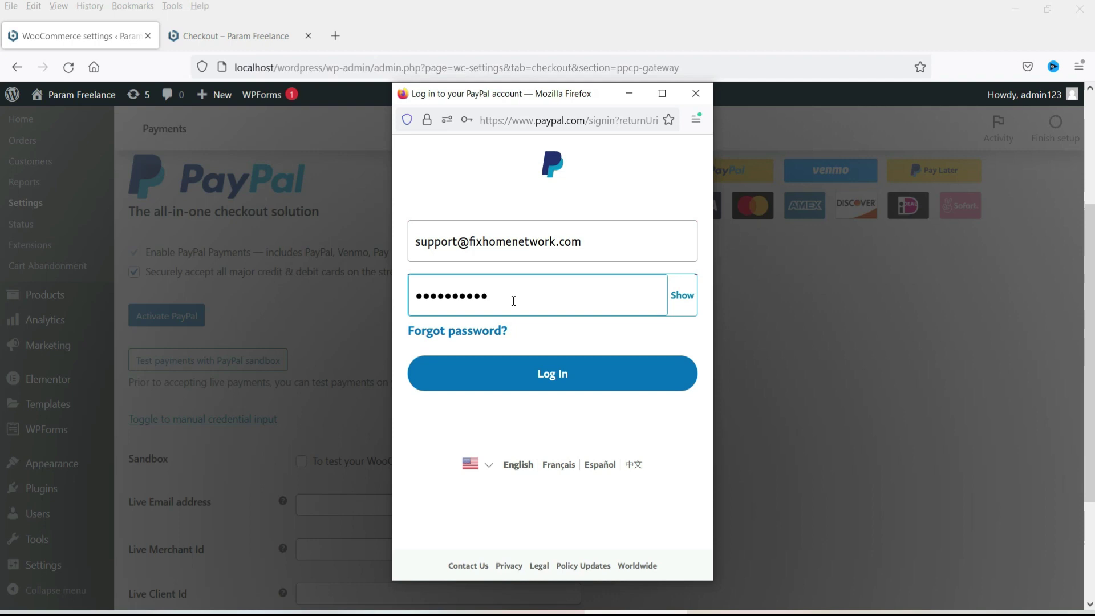
pyautogui.click(563, 374)
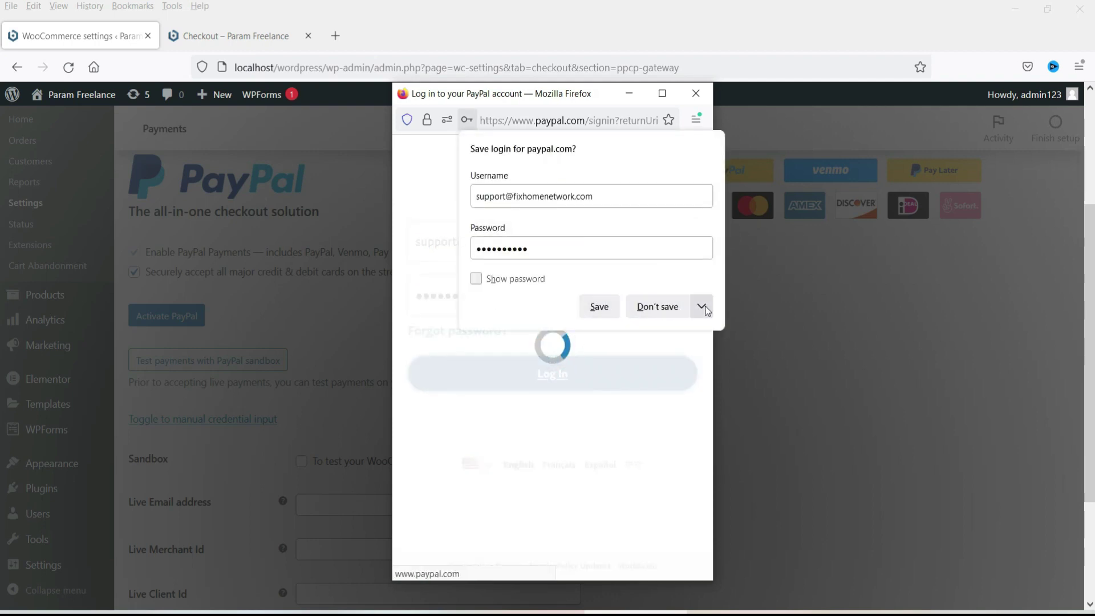
pyautogui.click(659, 306)
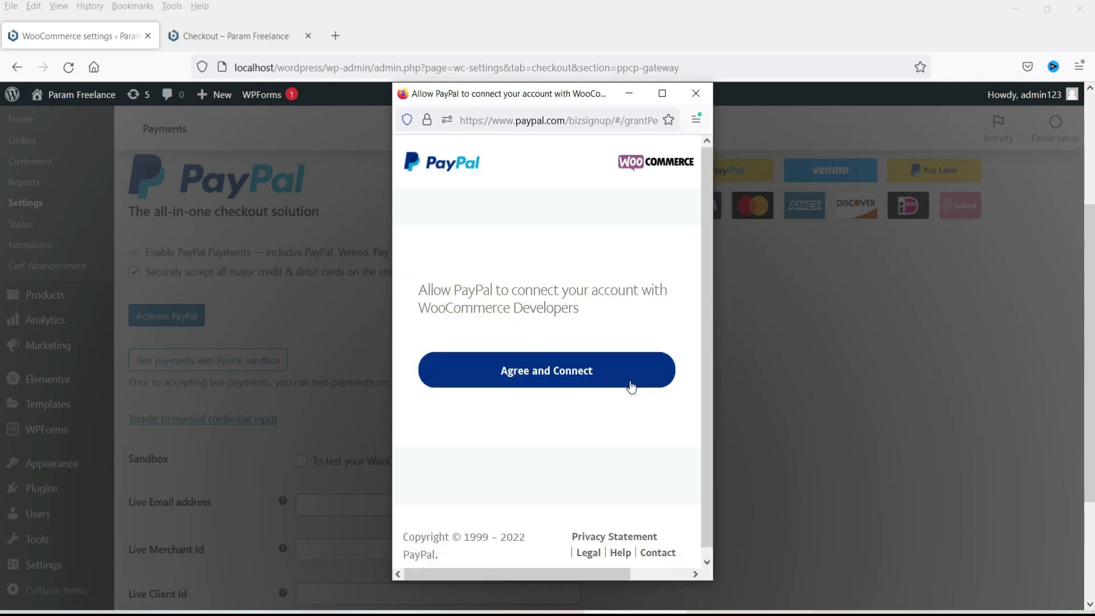
pyautogui.click(528, 380)
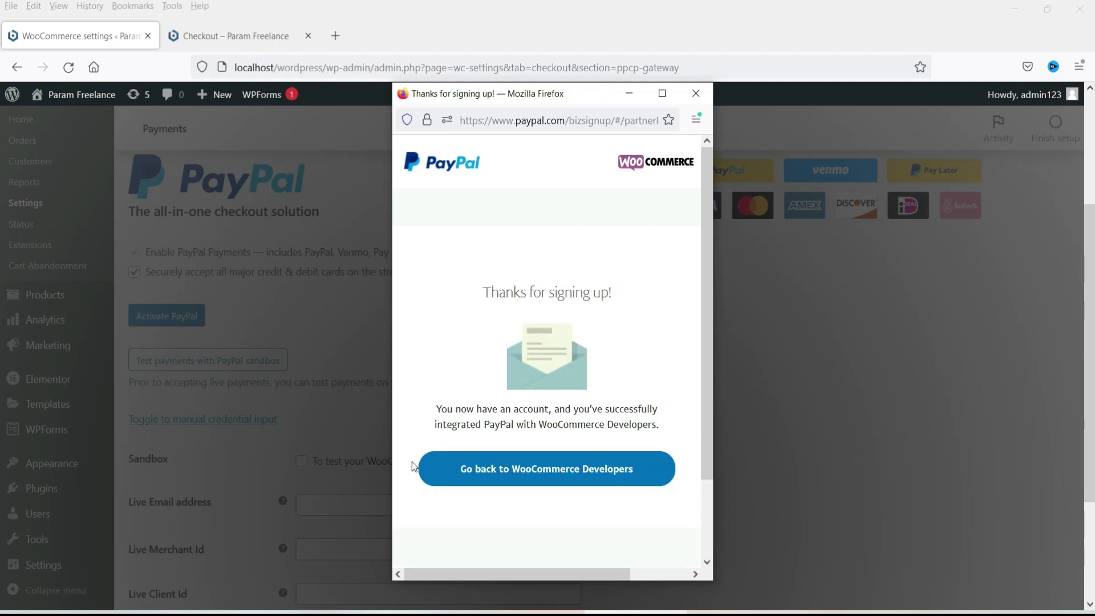
pyautogui.click(550, 480)
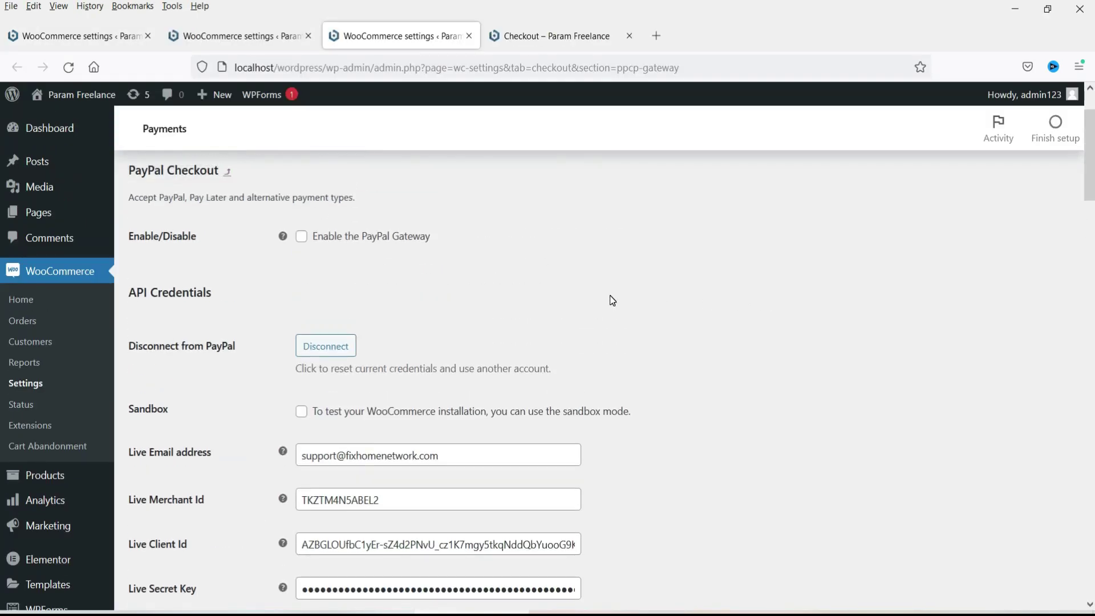
# Step: Tick Enable the PayPal Gateway in PayPal Checkout settings and save the changes
pyautogui.scroll(-5, 611, 305)
pyautogui.scroll(1, 610, 306)
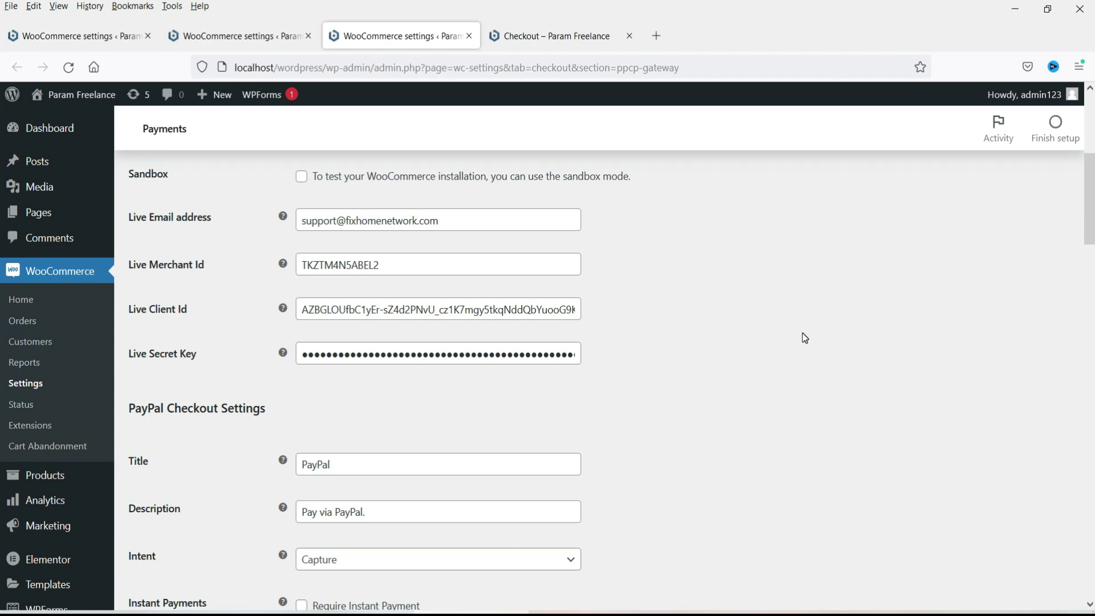
pyautogui.scroll(-6, 763, 330)
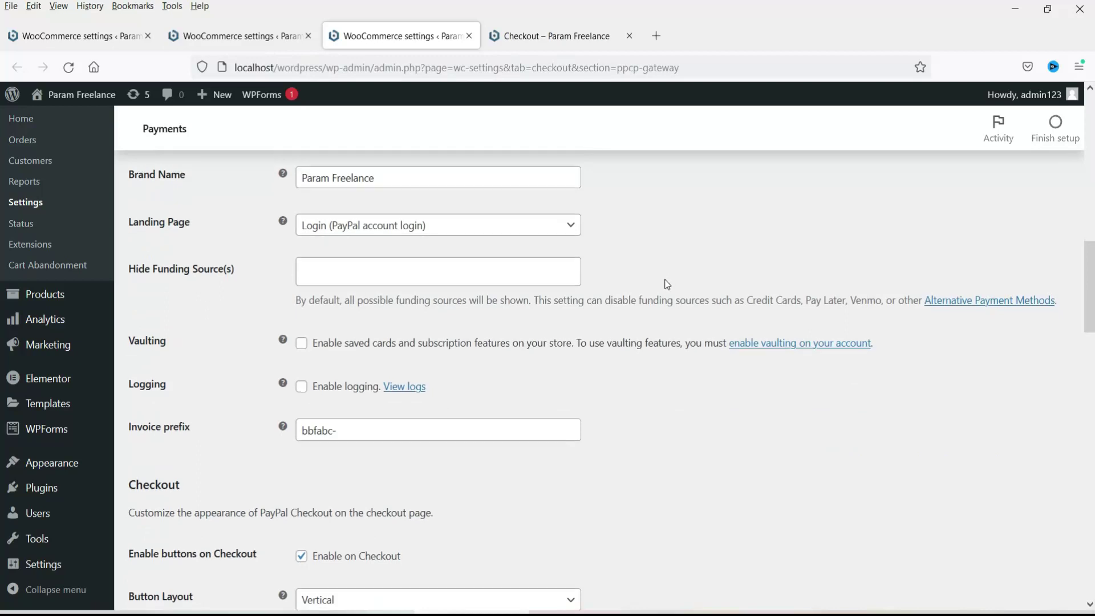
pyautogui.scroll(-10, 666, 294)
pyautogui.scroll(-12, 666, 294)
pyautogui.click(167, 547)
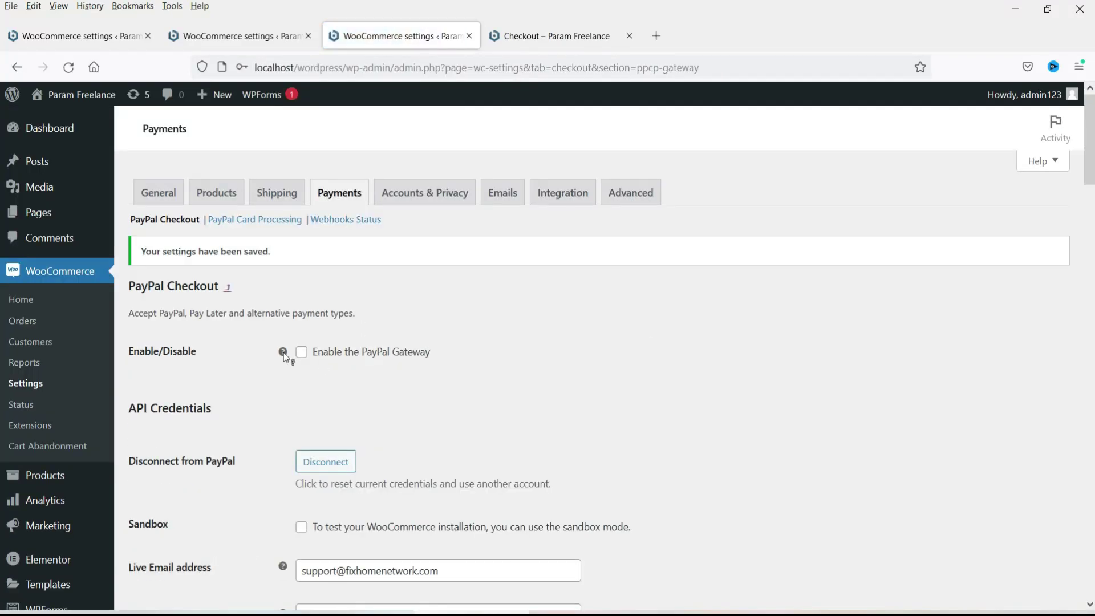
pyautogui.scroll(-20, 292, 351)
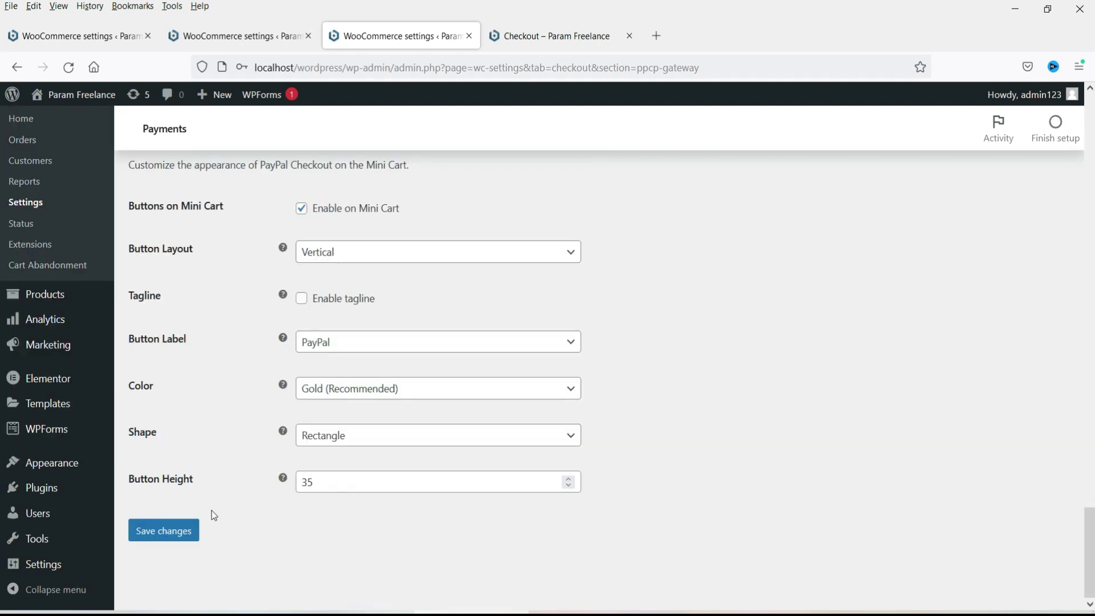
pyautogui.click(165, 531)
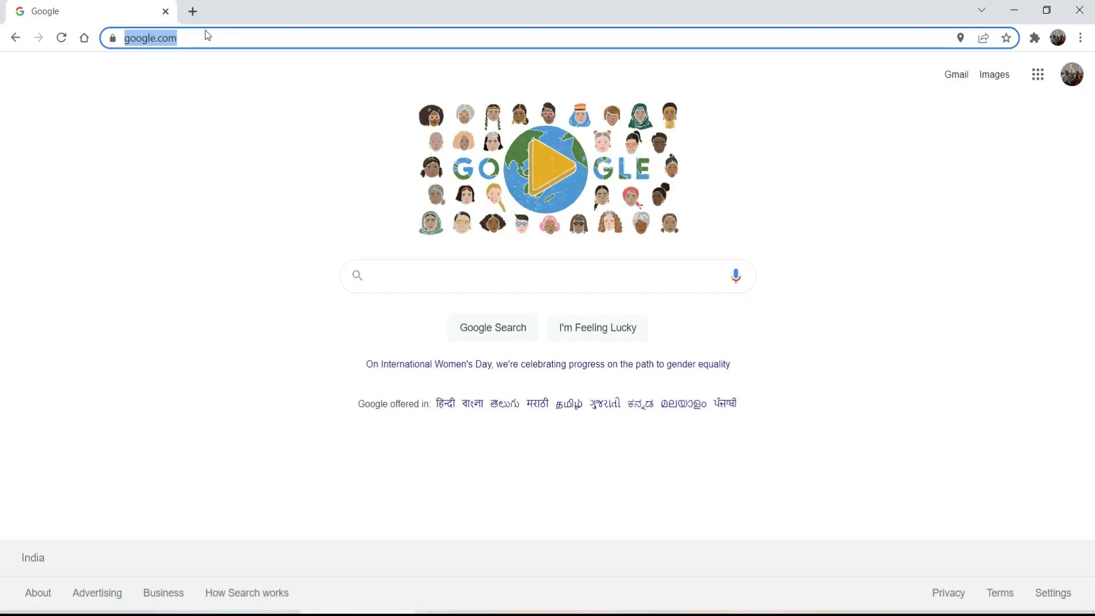
# Step: On localhost/wordpress, go from the cart to checkout and select PayPal instead of Cash on delivery
pyautogui.write('local')
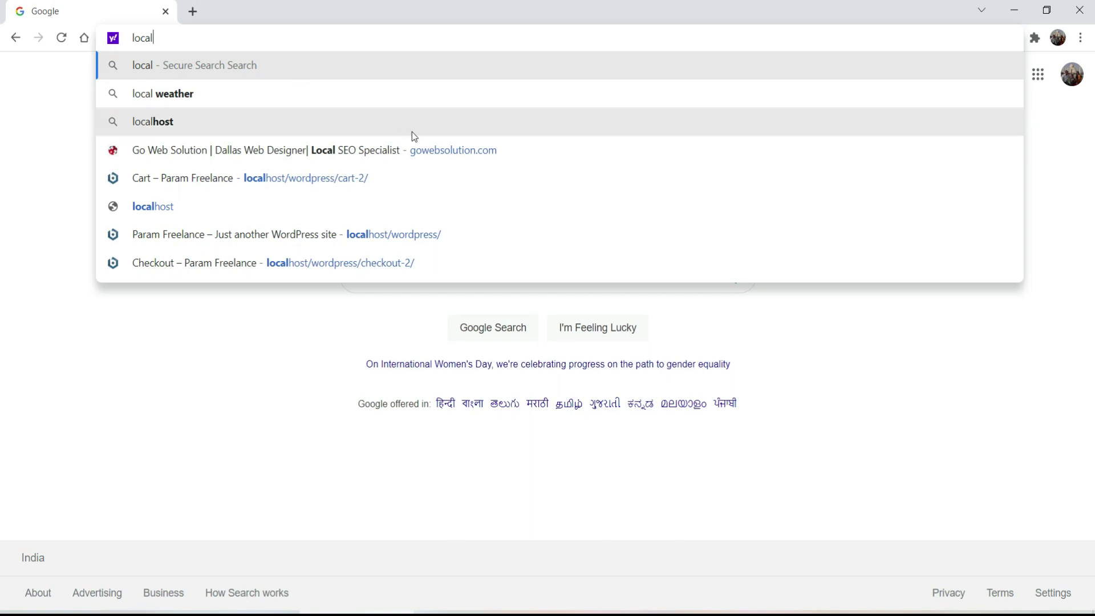
pyautogui.click(488, 234)
pyautogui.click(959, 91)
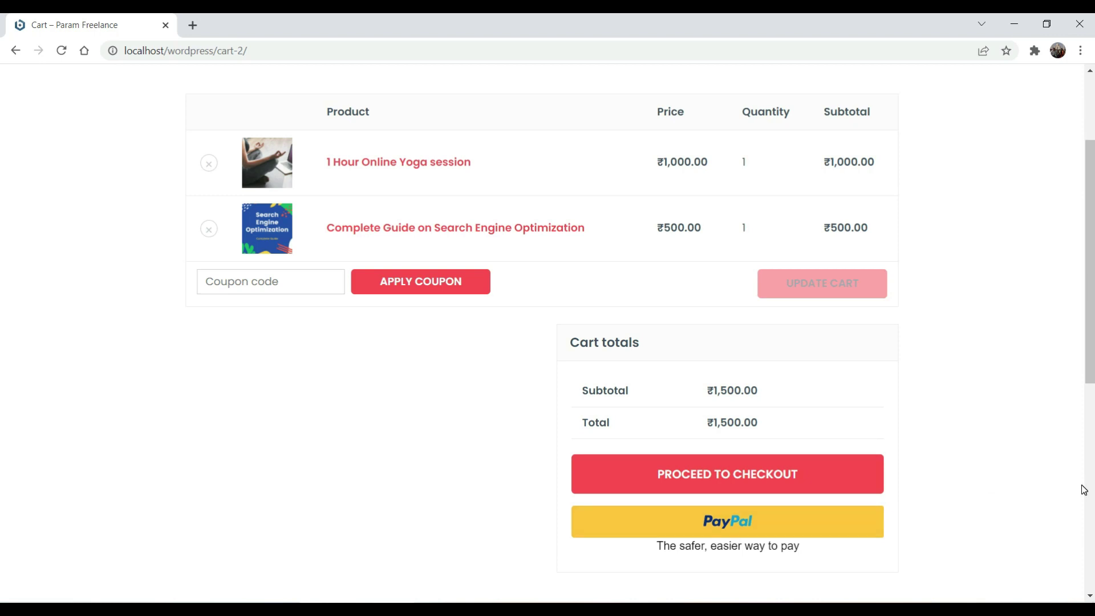
pyautogui.click(703, 481)
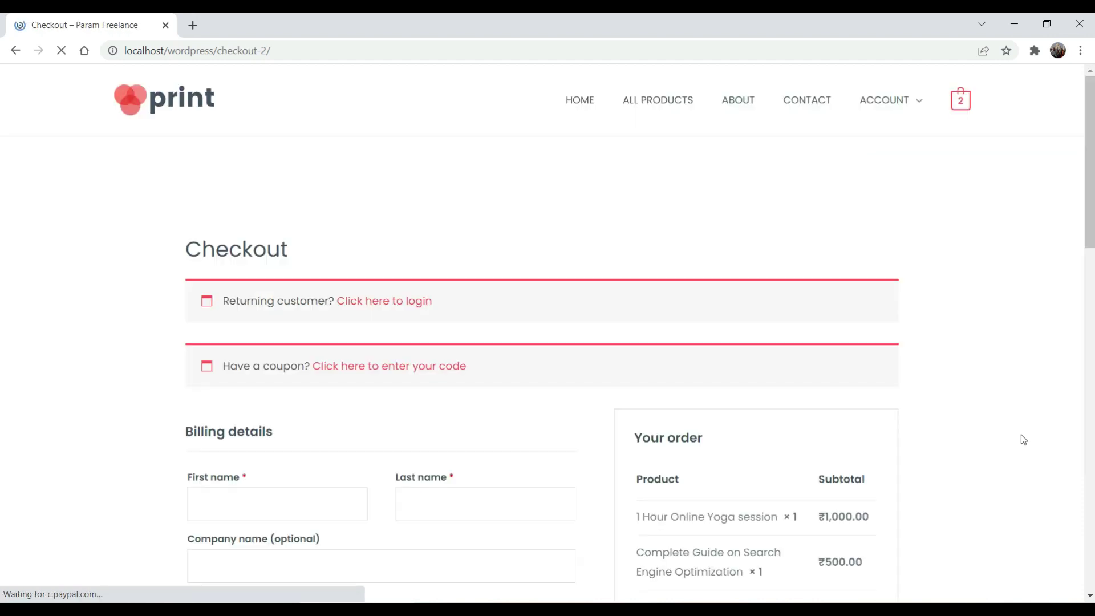
pyautogui.scroll(-5, 1028, 342)
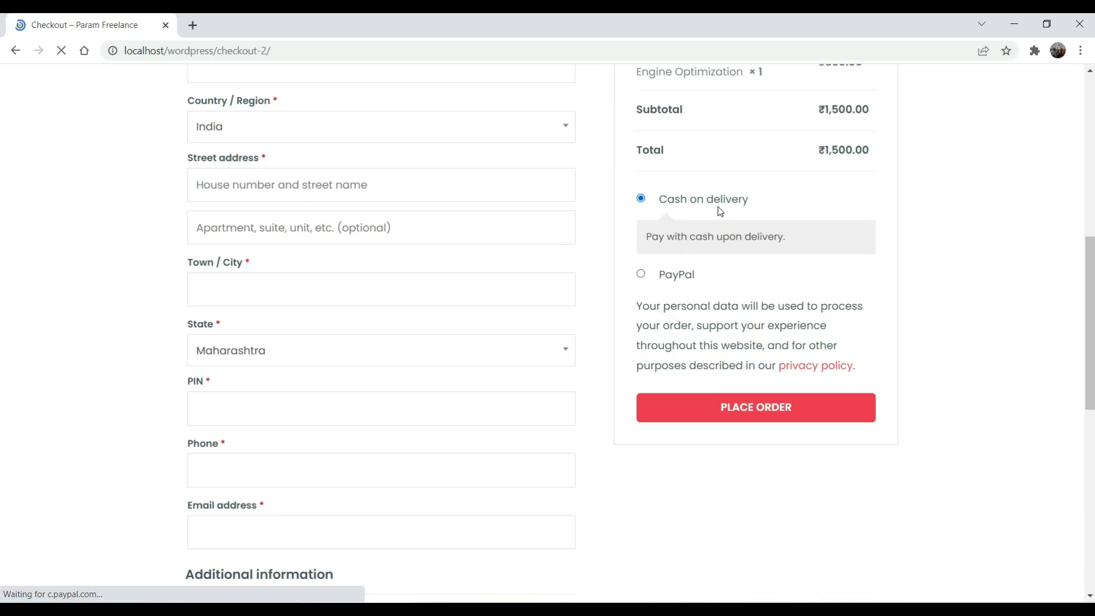
pyautogui.click(641, 275)
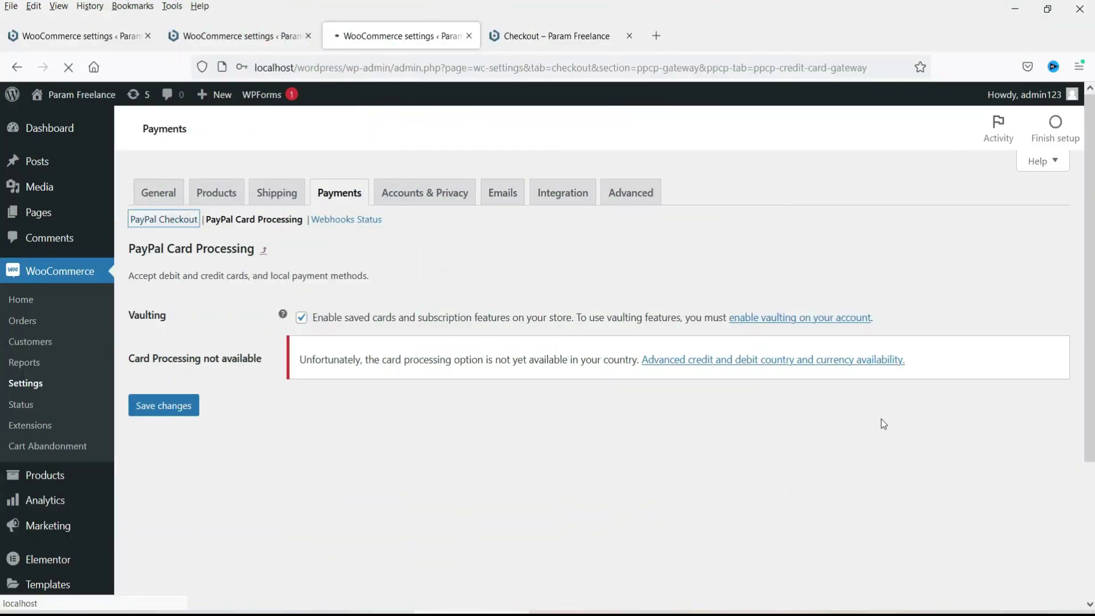
# Step: Scroll the PayPal Checkout settings to the API Credentials section showing the live credentials
pyautogui.scroll(-3, 342, 342)
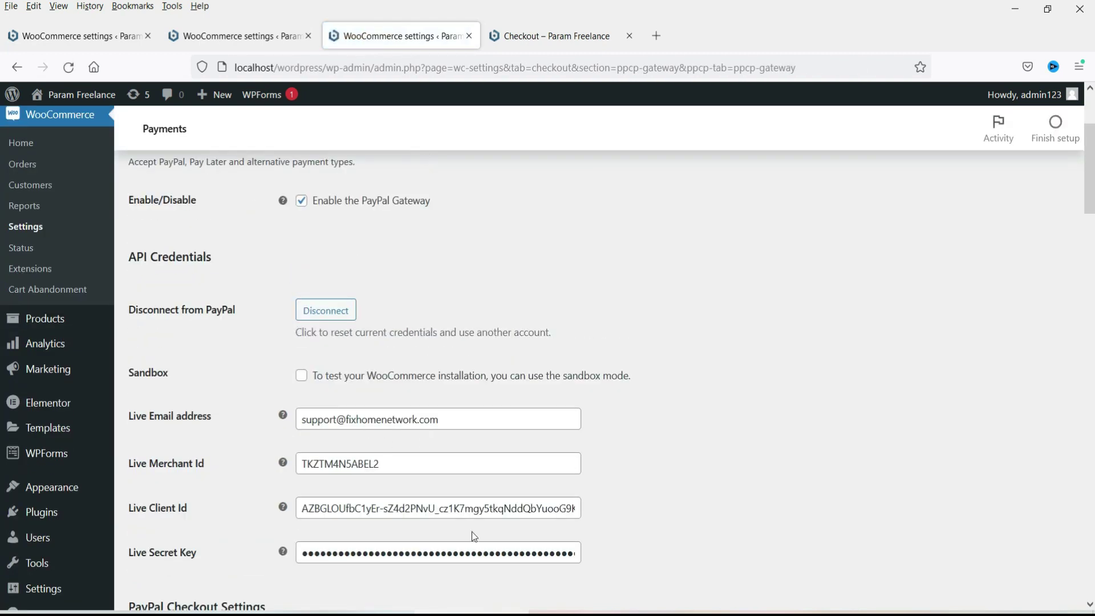
pyautogui.scroll(2, 151, 246)
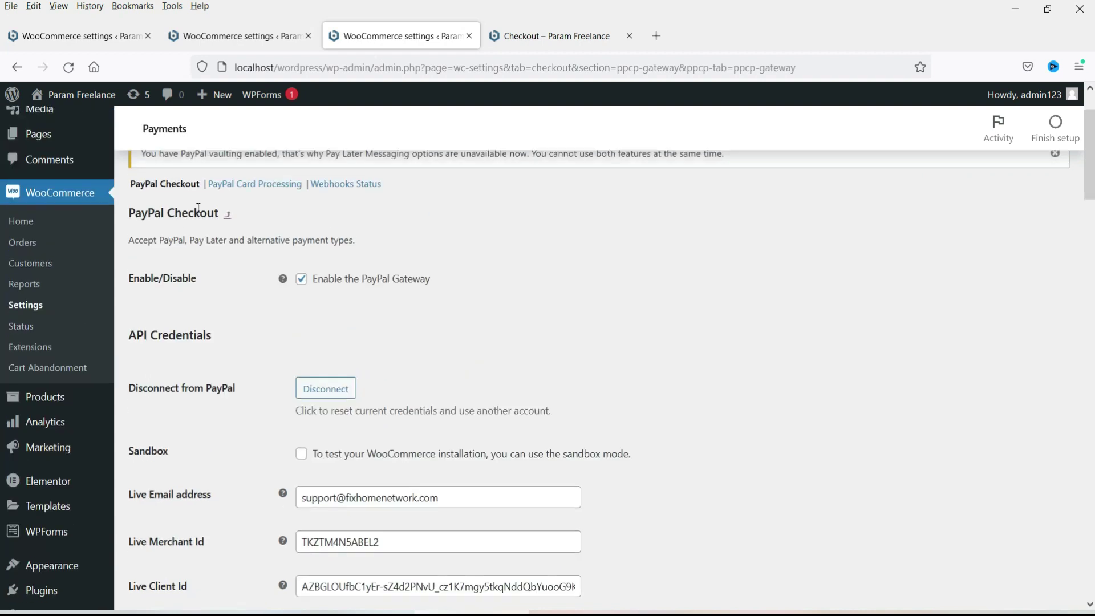
pyautogui.scroll(-3, 898, 398)
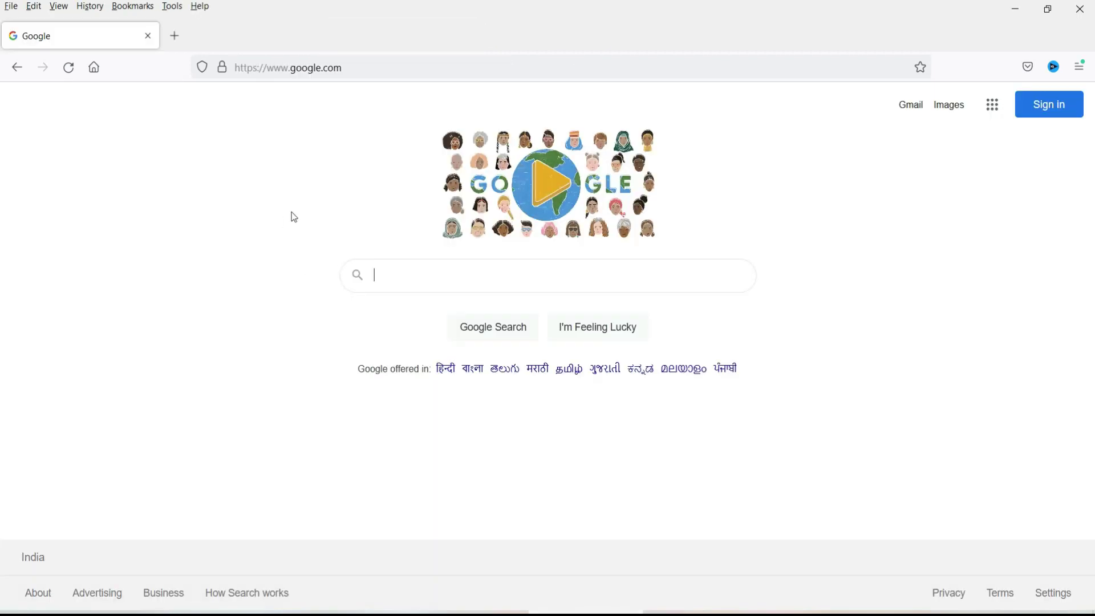
# Step: Open the PayPal business site and log in with the account password
pyautogui.click(386, 68)
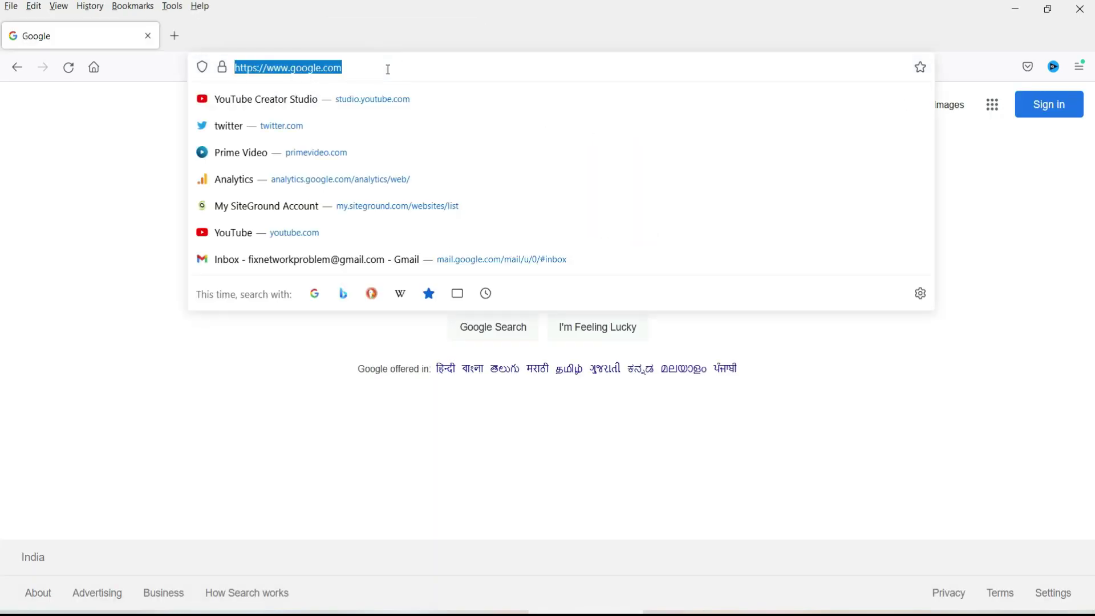
pyautogui.write('pay')
pyautogui.click(382, 169)
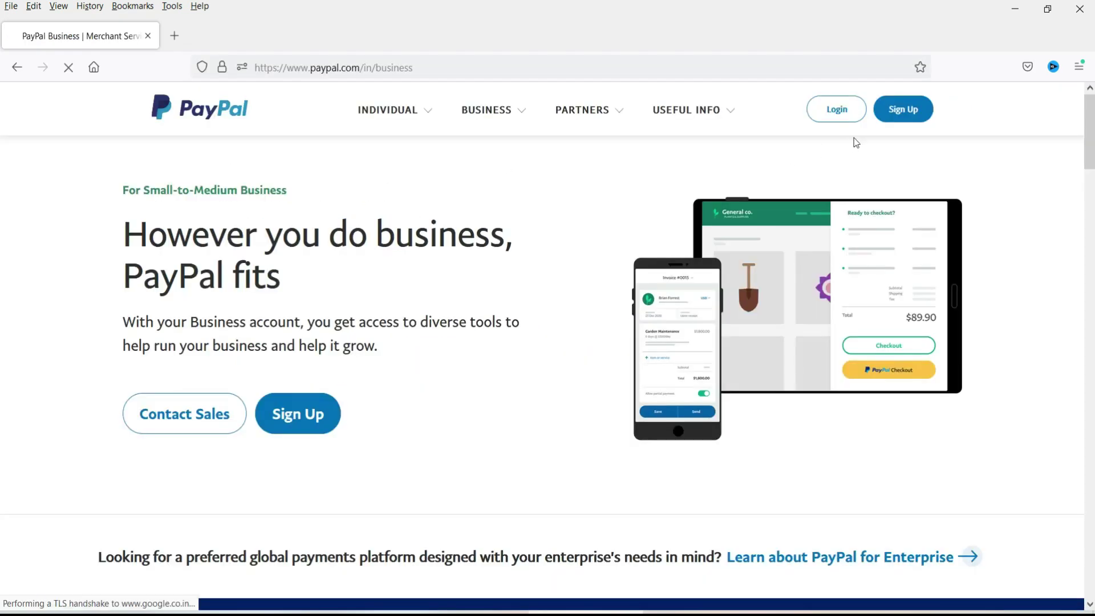
pyautogui.click(837, 110)
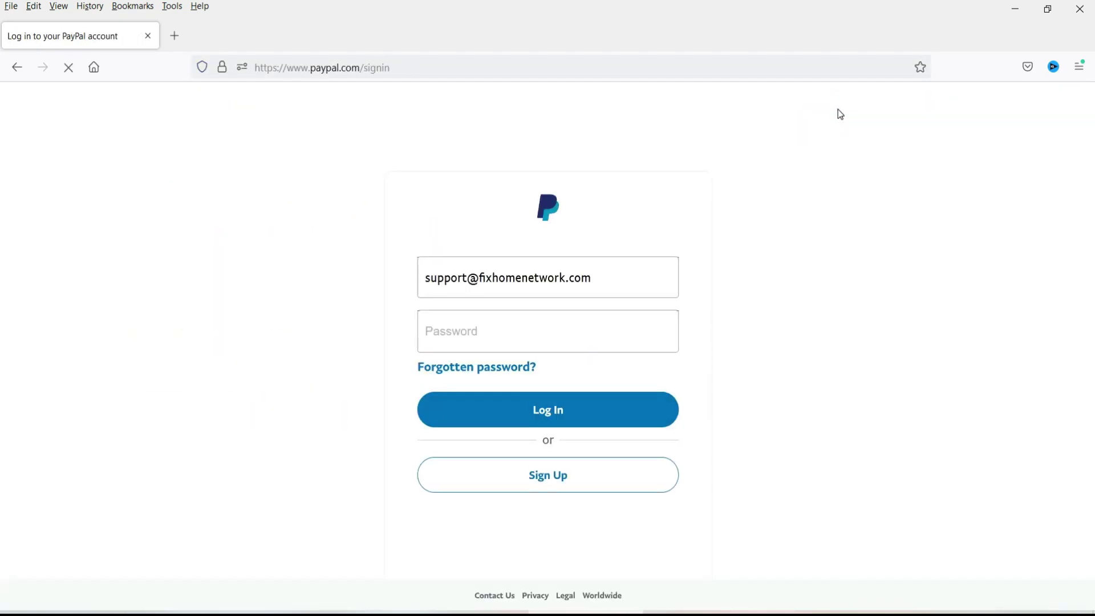
pyautogui.click(501, 328)
pyautogui.write('*****')
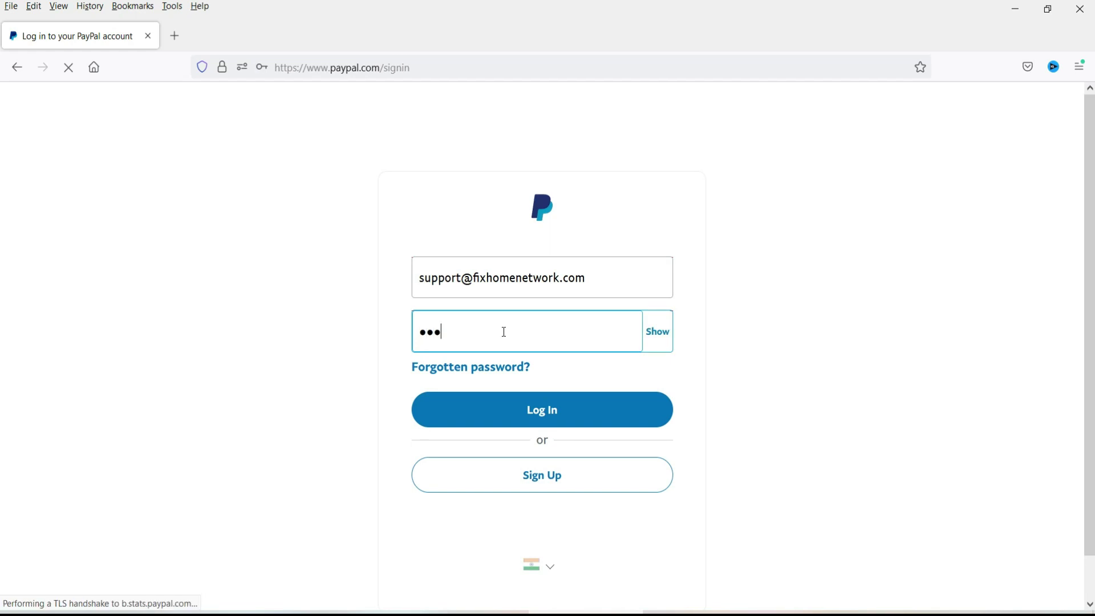
pyautogui.write('*****')
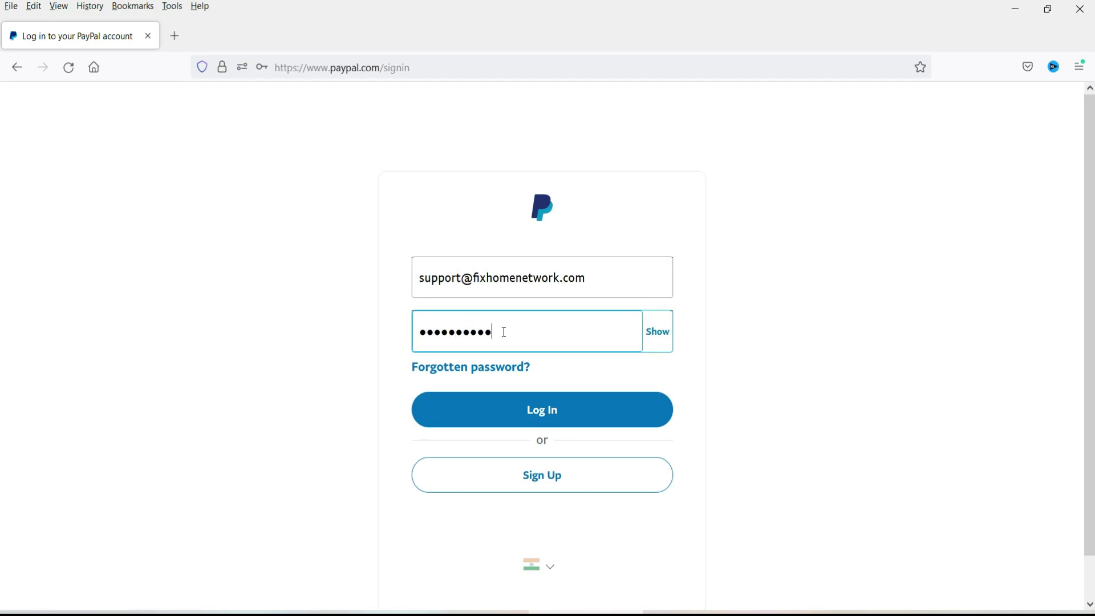
pyautogui.press('Return')
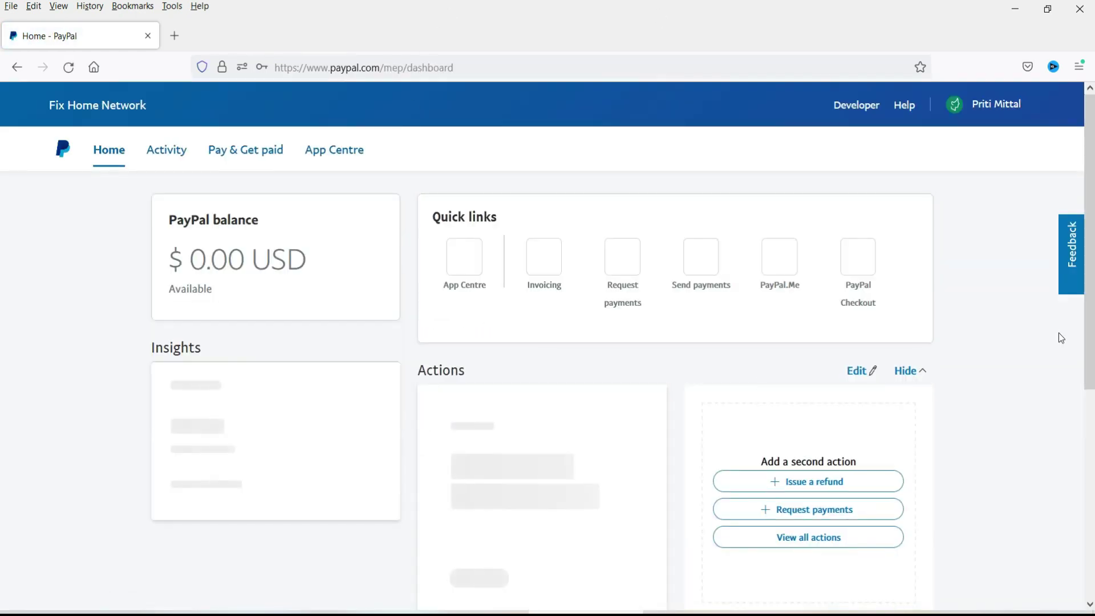
# Step: View the Merchant ID under Account Settings > Business information, then go to the Developer site
pyautogui.click(990, 113)
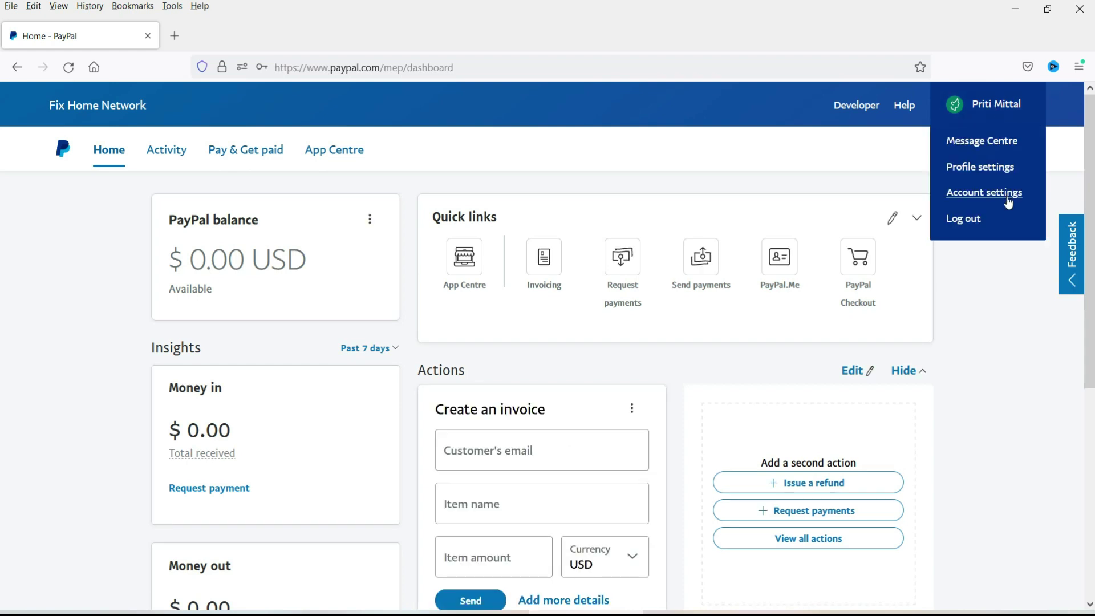
pyautogui.click(1007, 194)
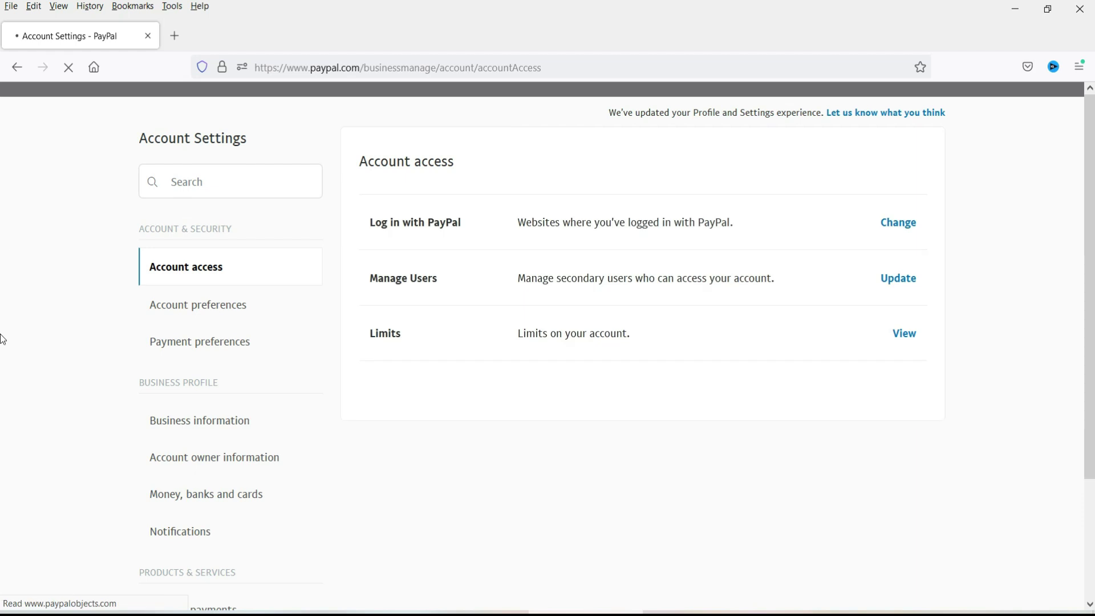
pyautogui.click(195, 425)
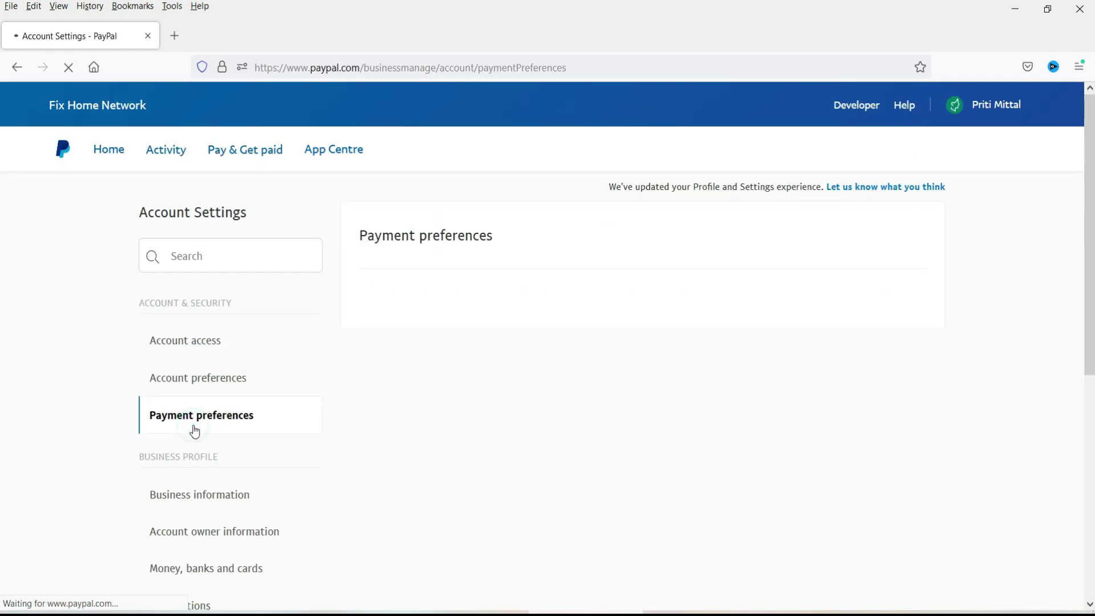
pyautogui.click(207, 496)
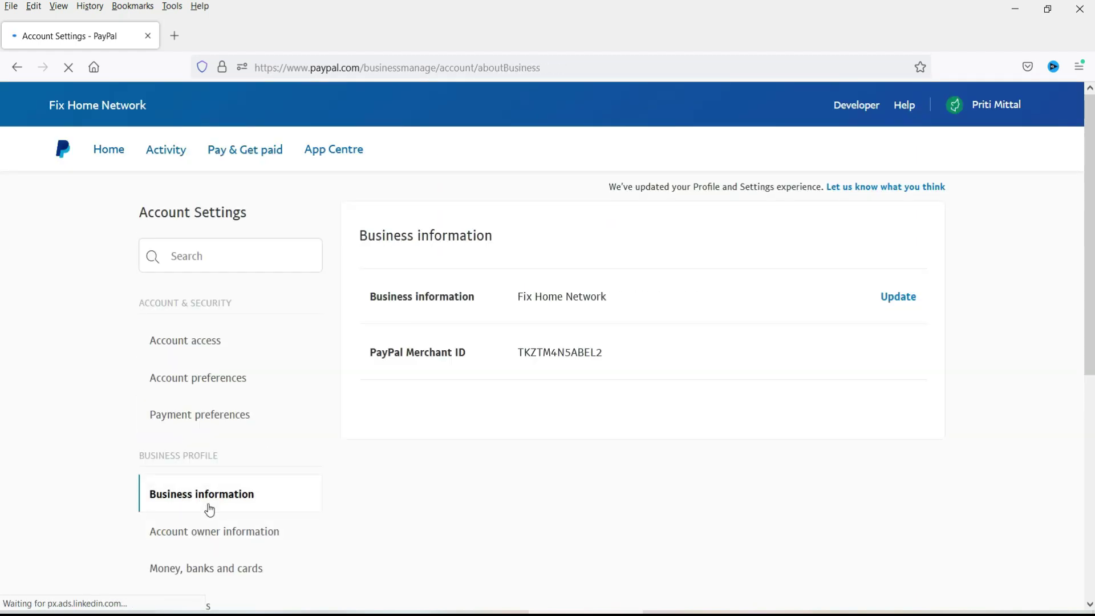
pyautogui.doubleClick(522, 350)
pyautogui.click(540, 354)
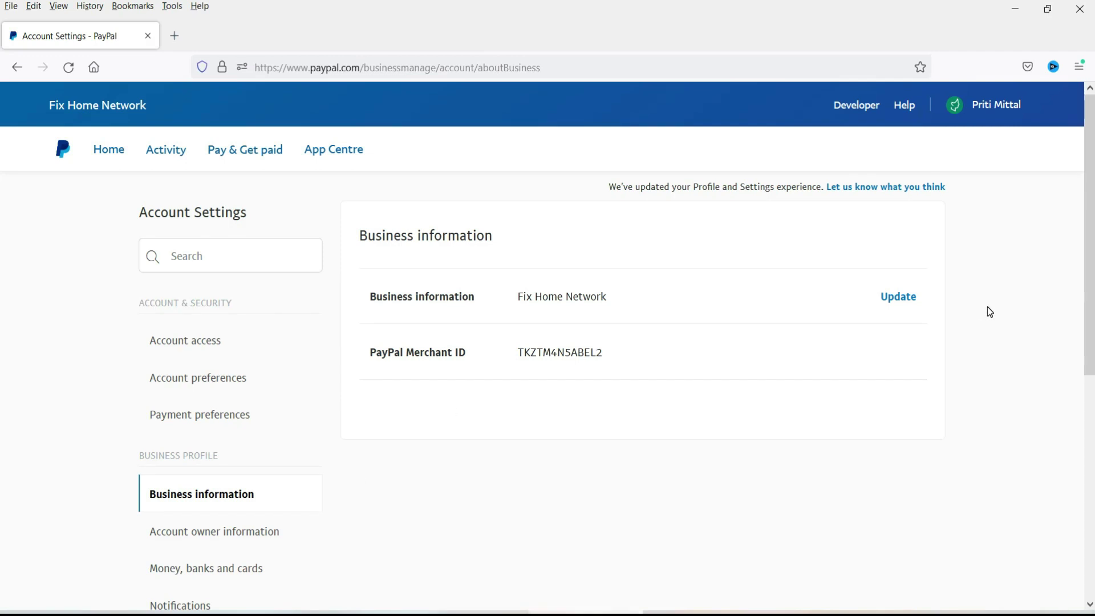
pyautogui.moveTo(994, 112)
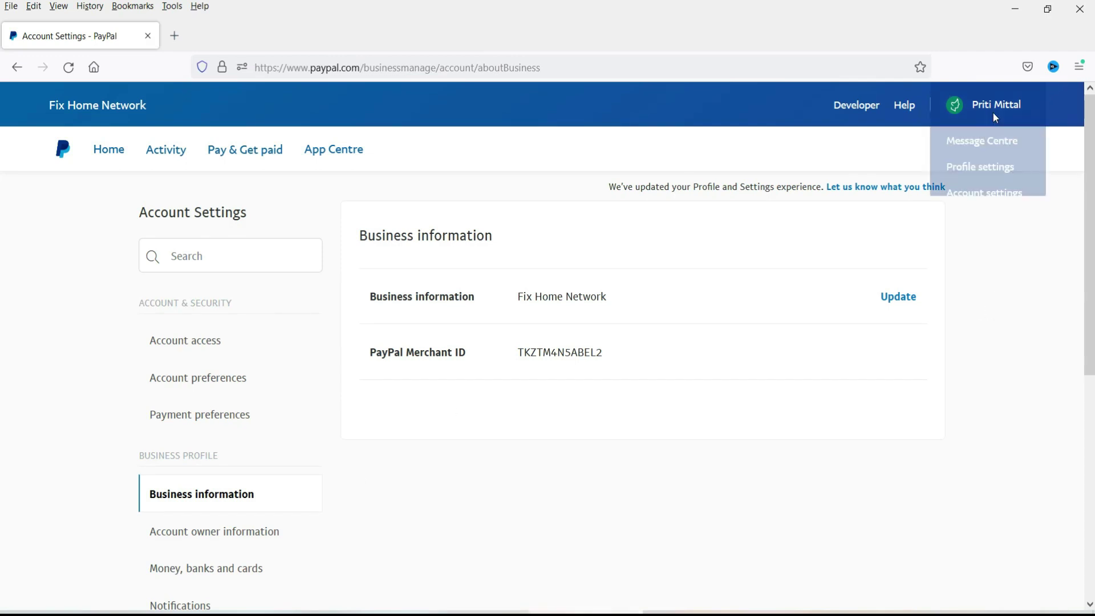
pyautogui.click(862, 112)
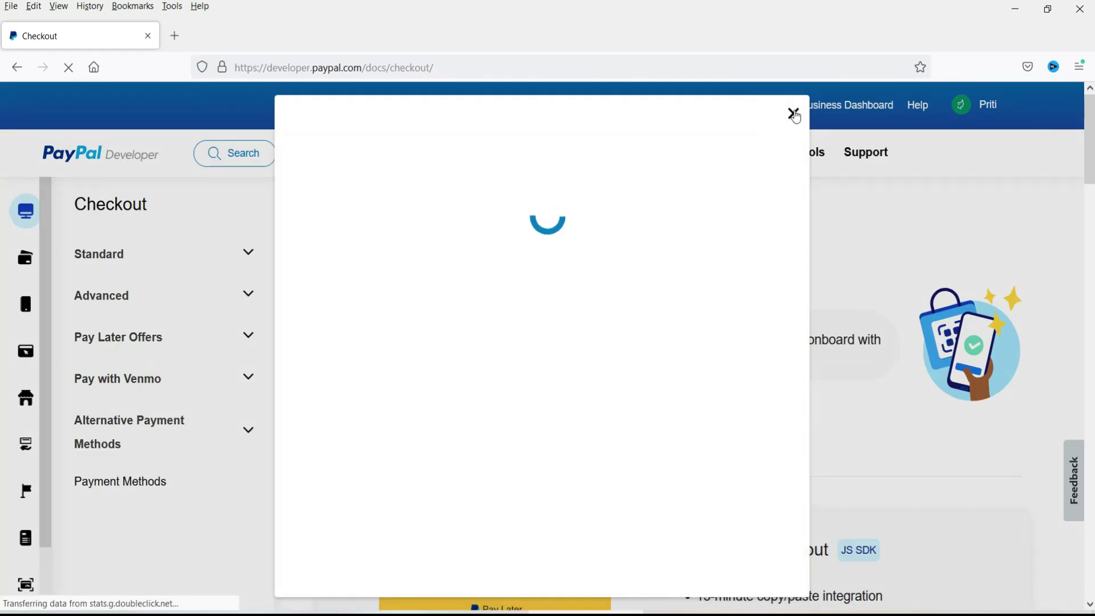
# Step: Open My Apps & Credentials in the Developer dashboard and switch to Live
pyautogui.click(790, 112)
pyautogui.moveTo(964, 133)
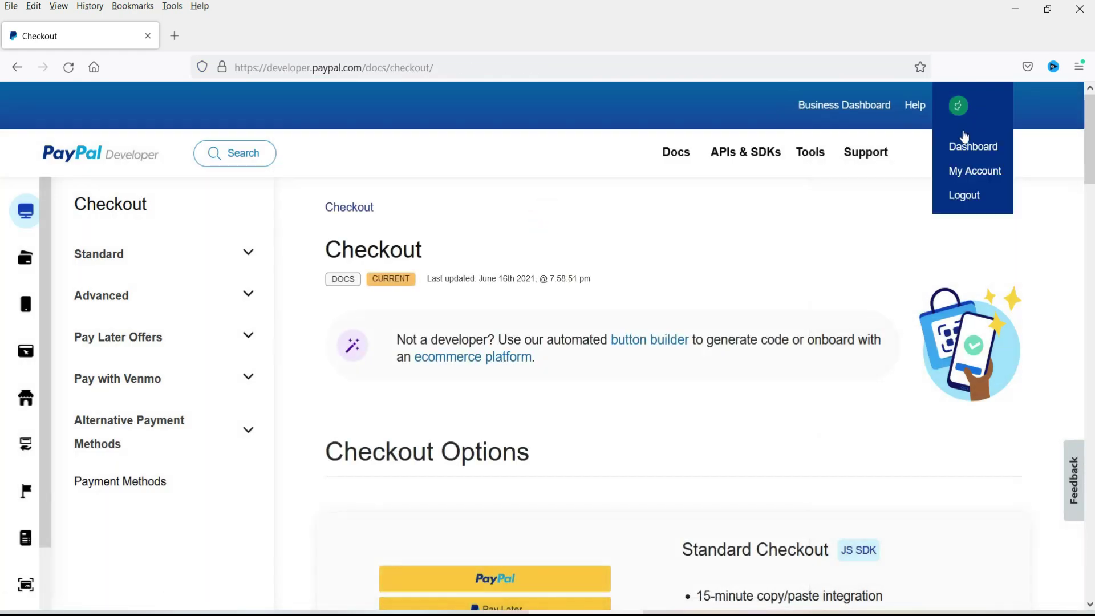
pyautogui.click(973, 147)
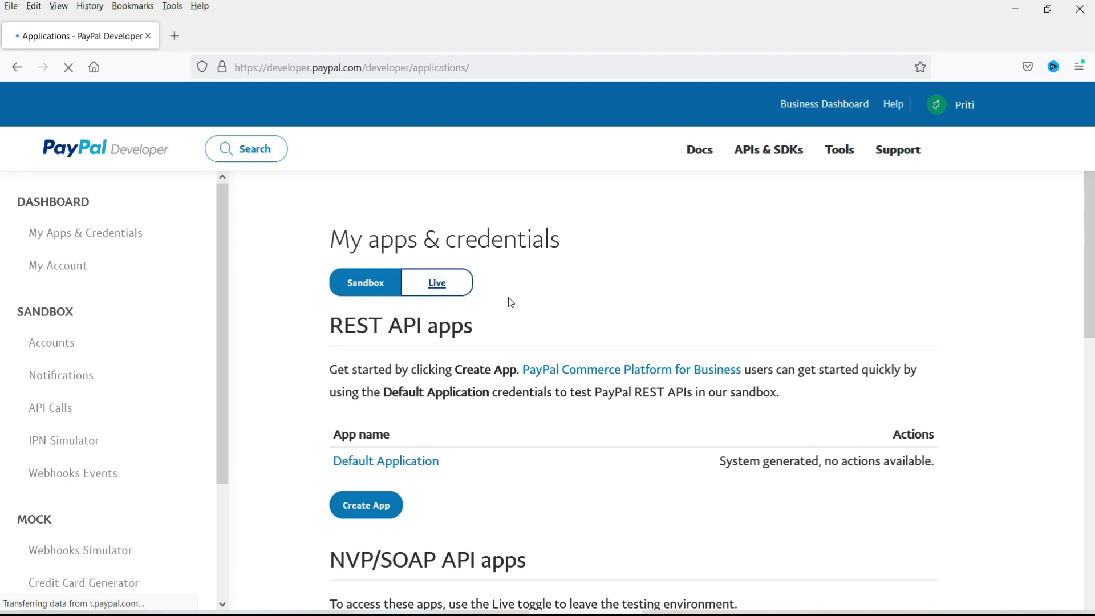
pyautogui.click(437, 285)
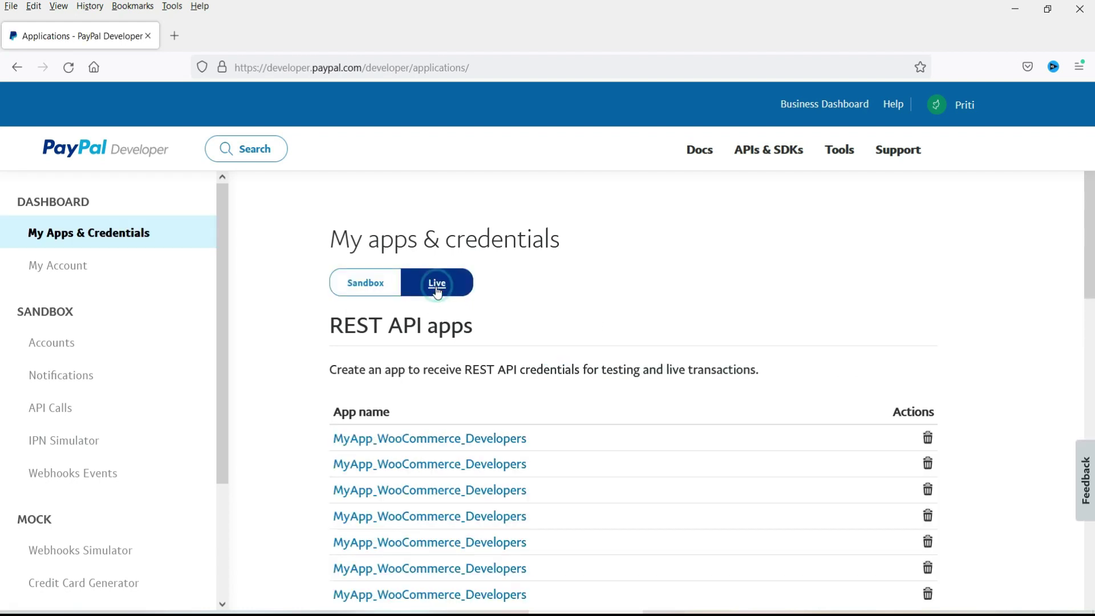
pyautogui.scroll(-2, 621, 305)
pyautogui.scroll(-2, 621, 305)
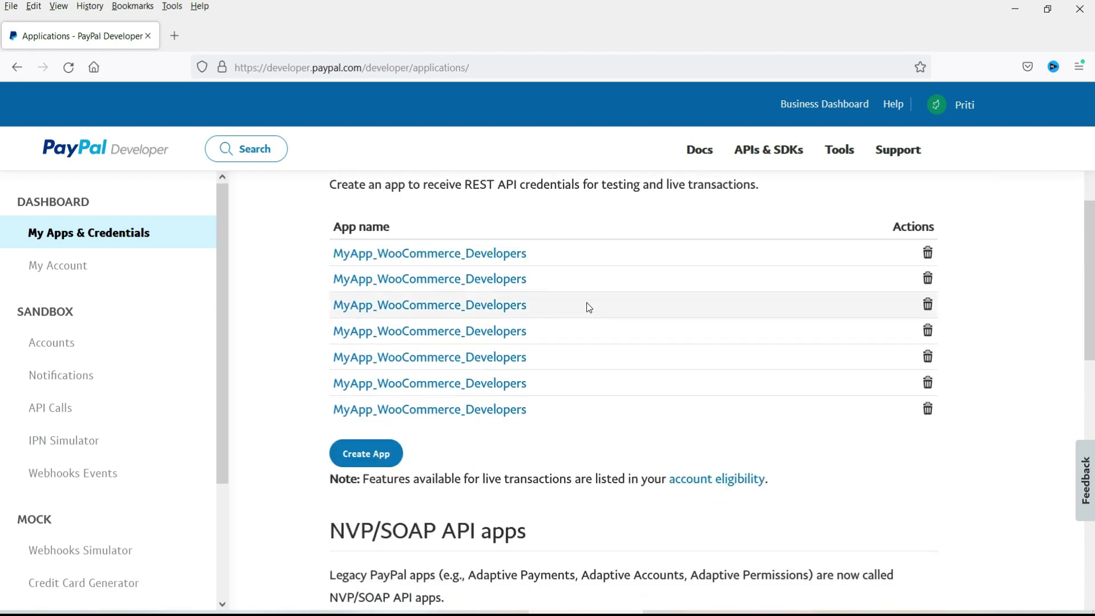
# Step: Create a live app named 'Testing' and return to the WooCommerce settings window
pyautogui.click(367, 459)
pyautogui.click(399, 425)
pyautogui.write('Testing')
pyautogui.click(390, 539)
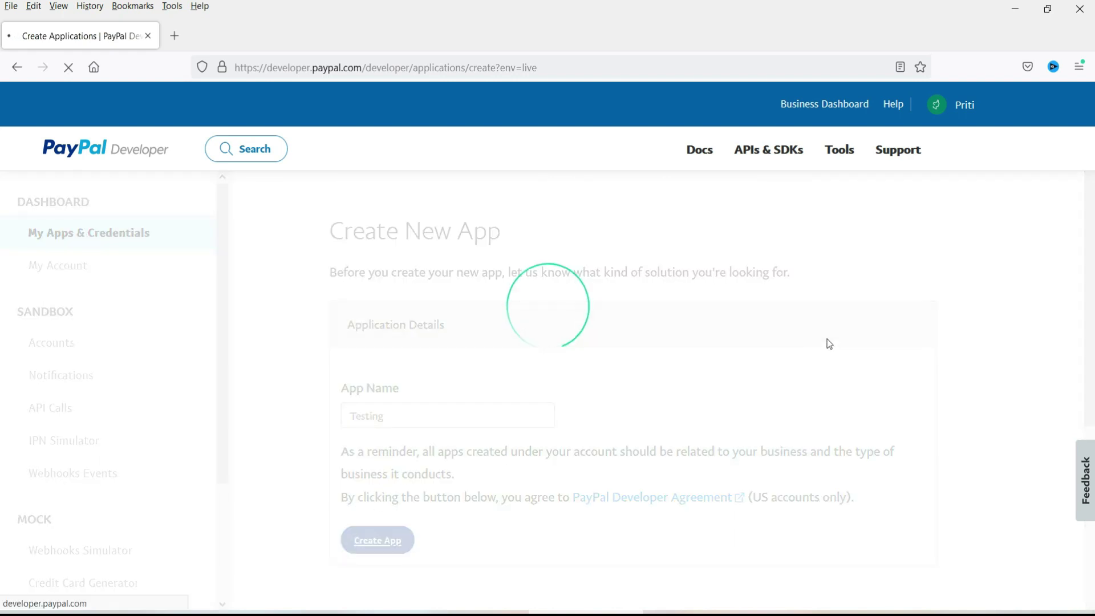
pyautogui.scroll(-5, 824, 342)
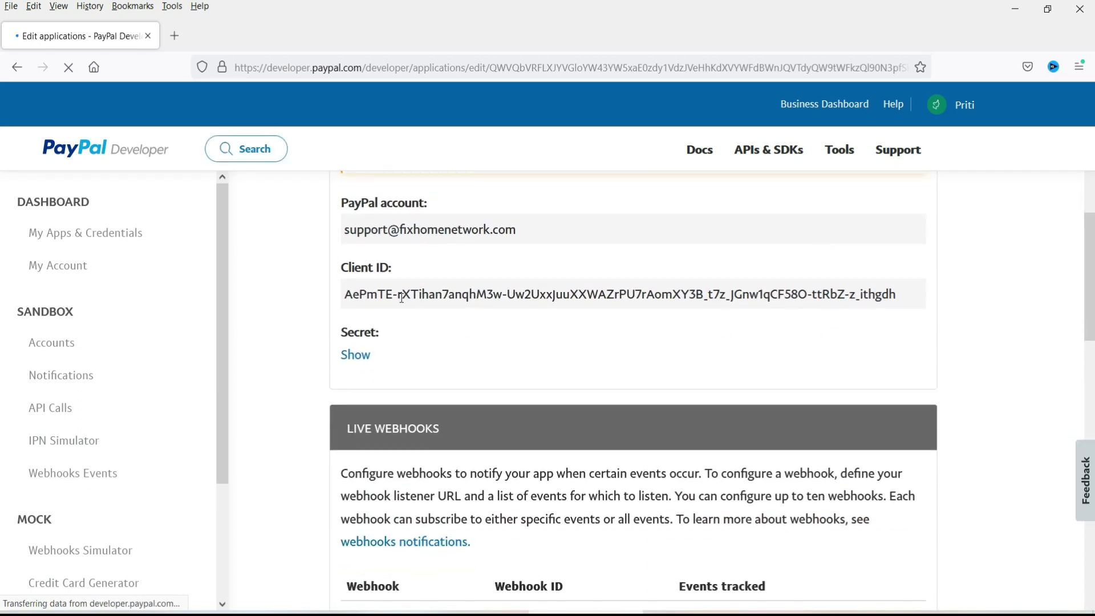
pyautogui.hotkey('alt', 'Tab')
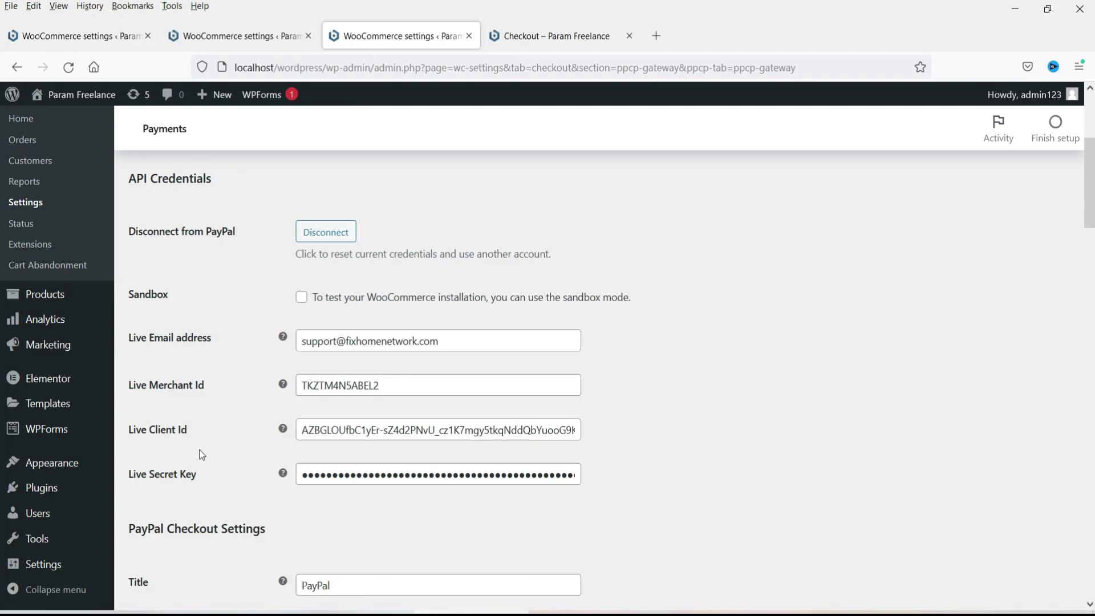
# Step: Reveal the Testing app's live client secret in PayPal Developer, then return to WooCommerce's Live Client Id field
pyautogui.click(364, 430)
pyautogui.hotkey('alt', 'Tab')
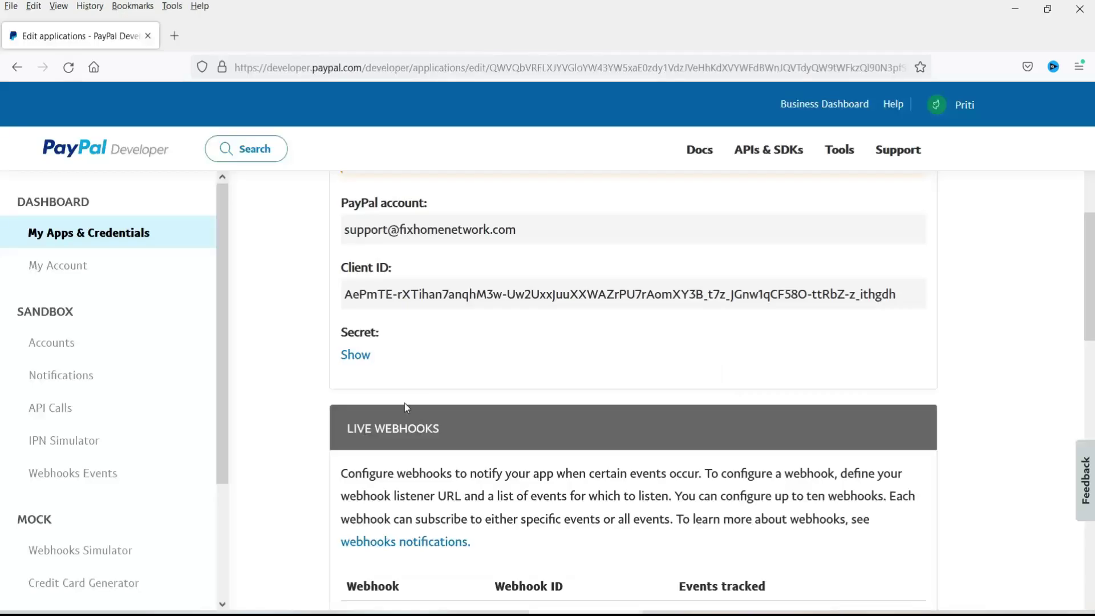
pyautogui.click(349, 356)
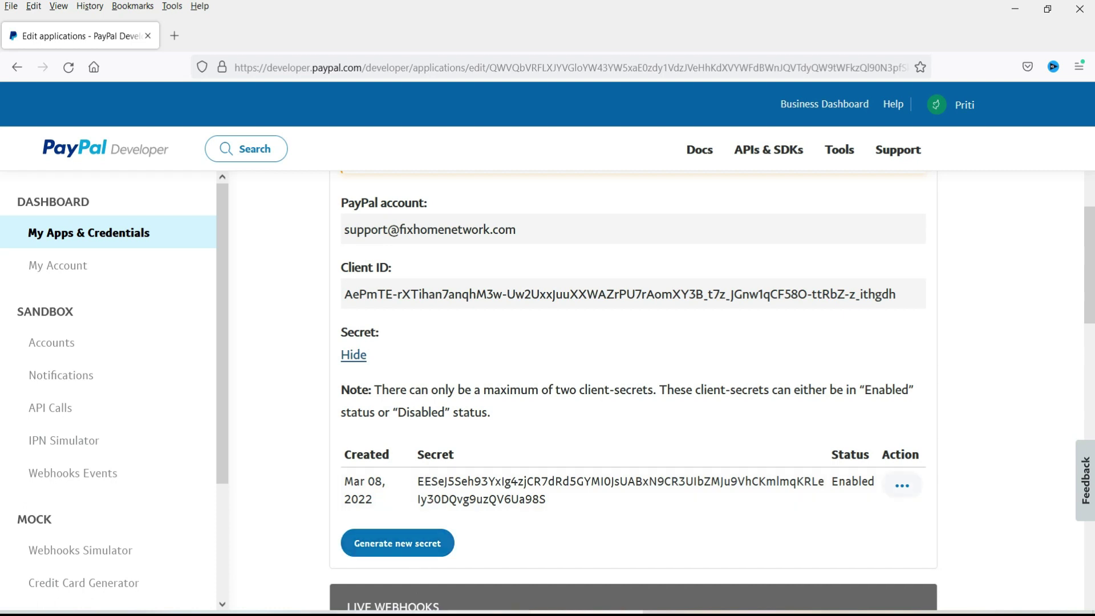
pyautogui.hotkey('alt', 'Tab')
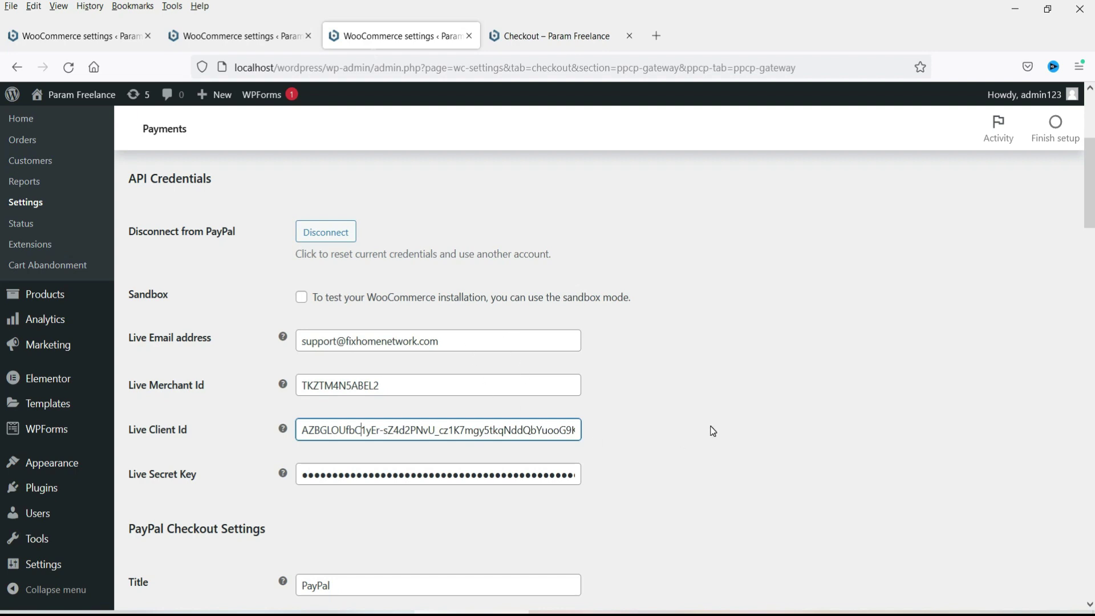
pyautogui.scroll(-2, 687, 377)
pyautogui.scroll(-1, 684, 376)
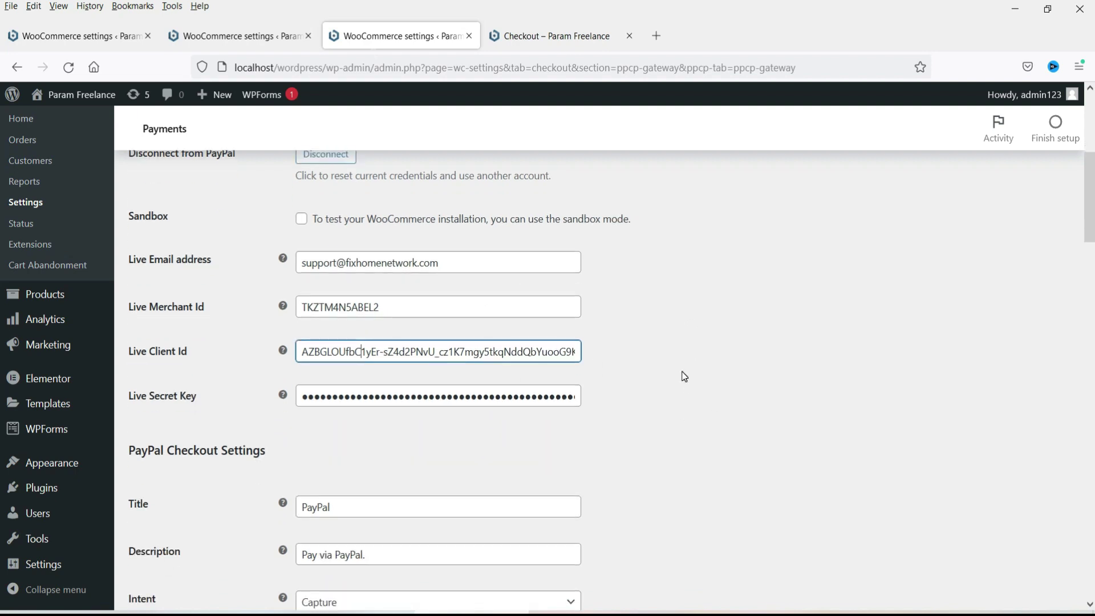